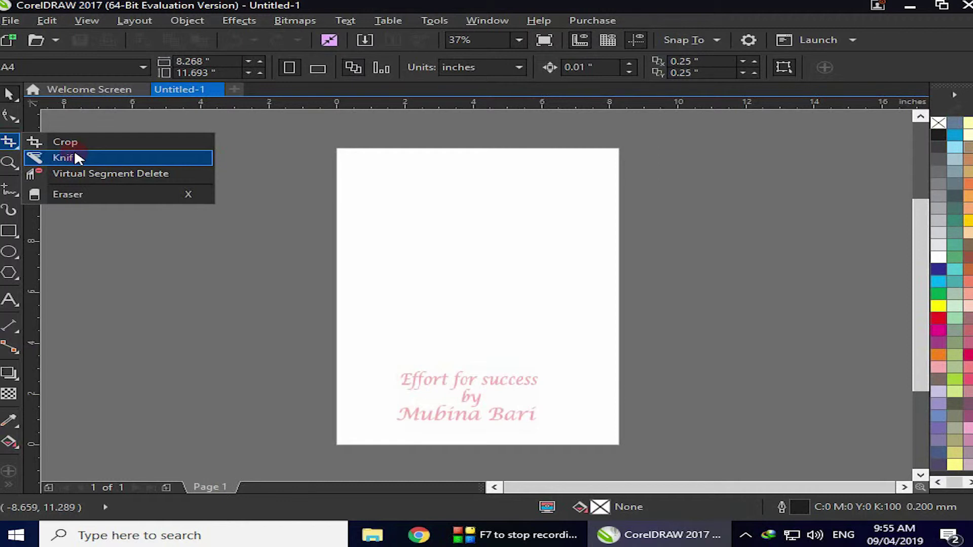
Draw a rectangle about 5.57 by 4.04 inches above the text on the page and fill it red.
{"action": "key", "text": "Delete"}
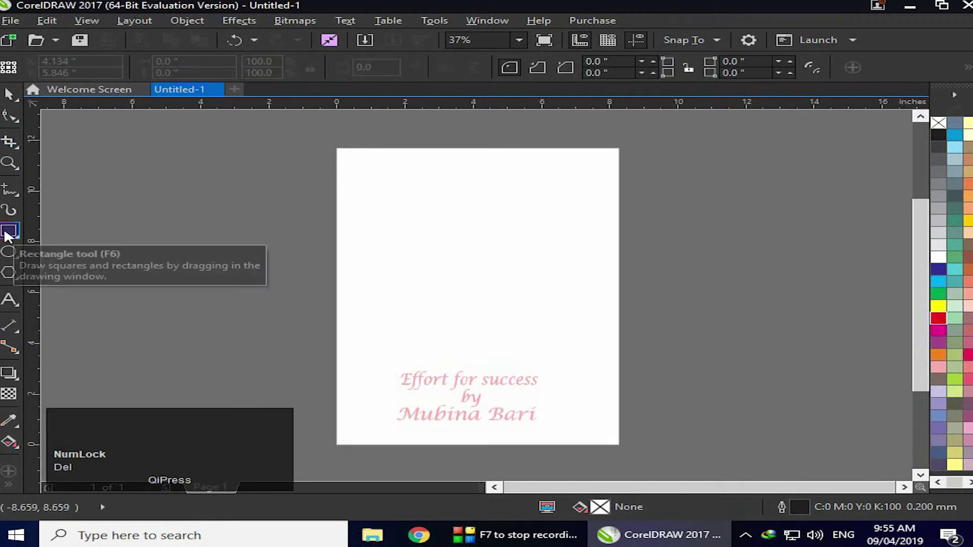
{"action": "left_click", "coordinate": [7, 233]}
{"action": "left_click_drag", "start_coordinate": [365, 248], "coordinate": [555, 351]}
{"action": "left_click", "coordinate": [937, 318]}
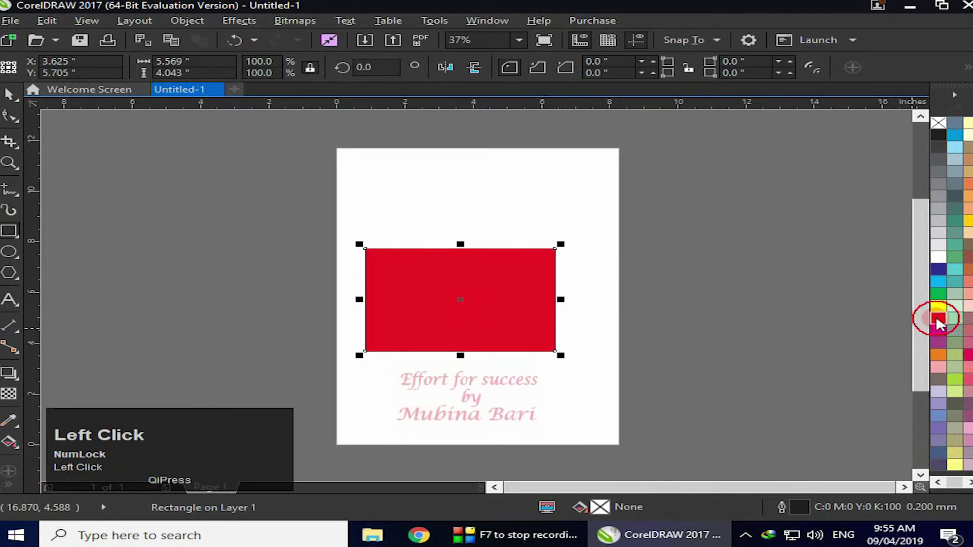
Slice the red rectangle with the Knife tool in 2-Point Line mode along a slanted line from its upper edge to its lower edge.
{"action": "left_click", "coordinate": [15, 145]}
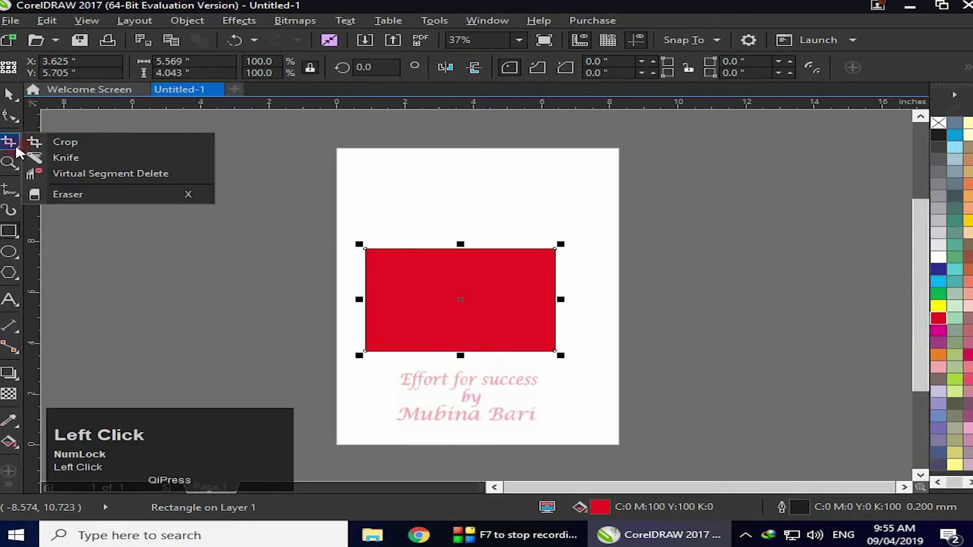
{"action": "left_click", "coordinate": [71, 160]}
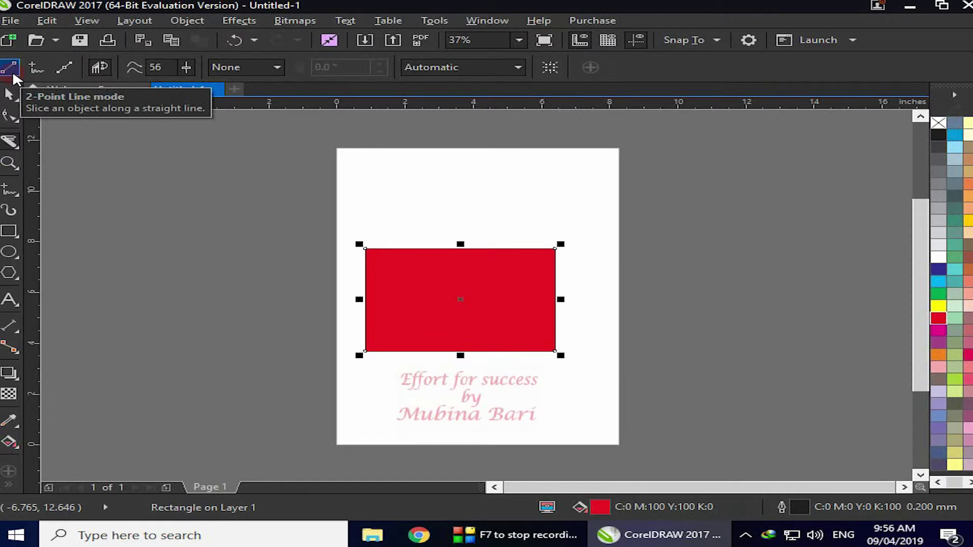
{"action": "left_click", "coordinate": [35, 67]}
{"action": "left_click", "coordinate": [71, 67]}
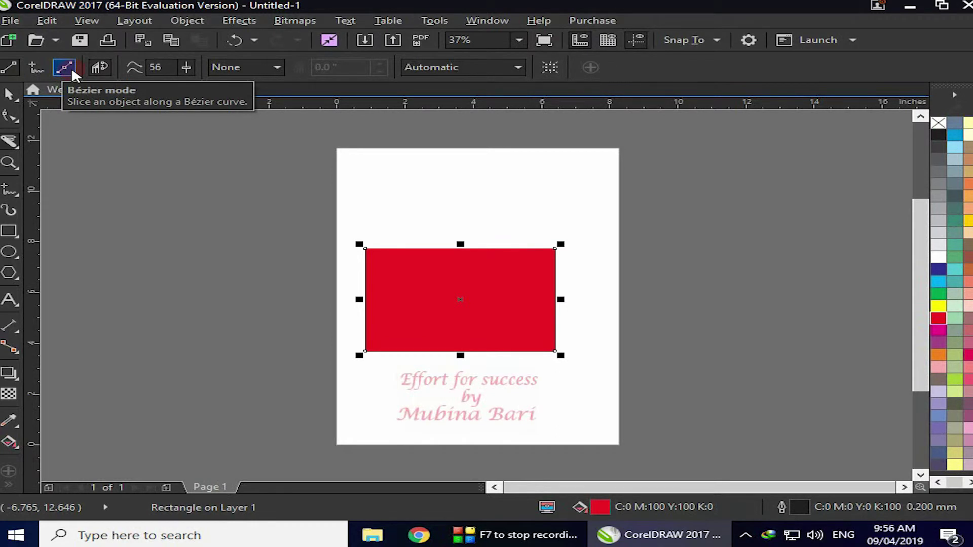
{"action": "left_click", "coordinate": [4, 71]}
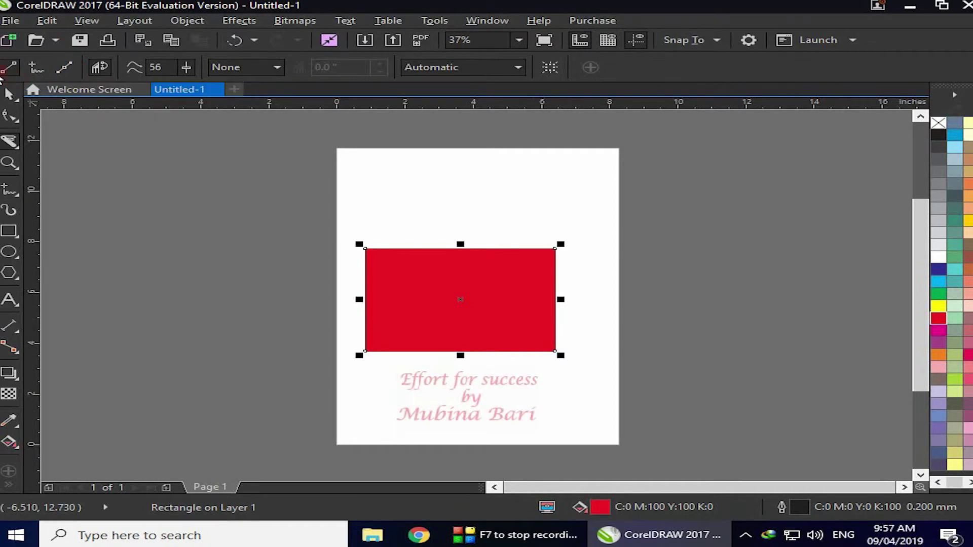
{"action": "left_click", "coordinate": [75, 68]}
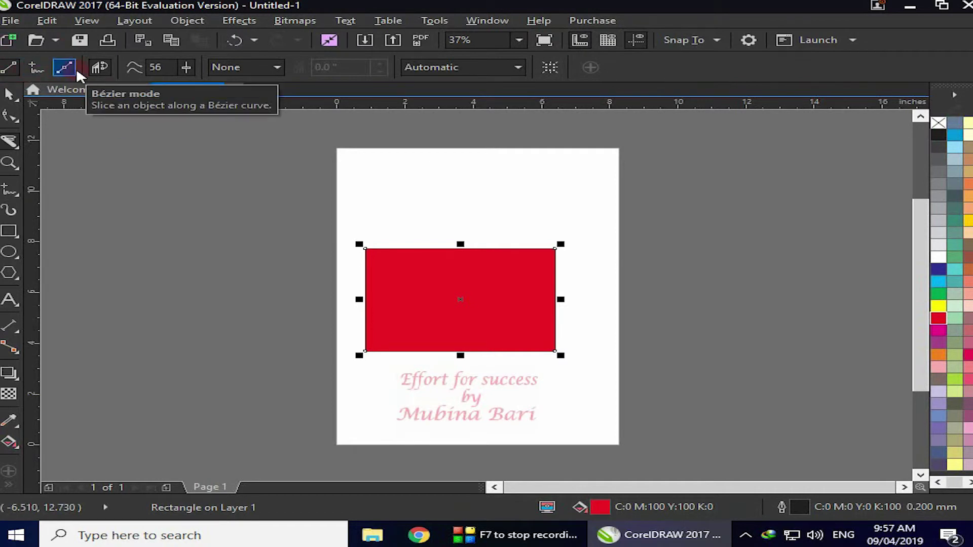
{"action": "left_click", "coordinate": [4, 70]}
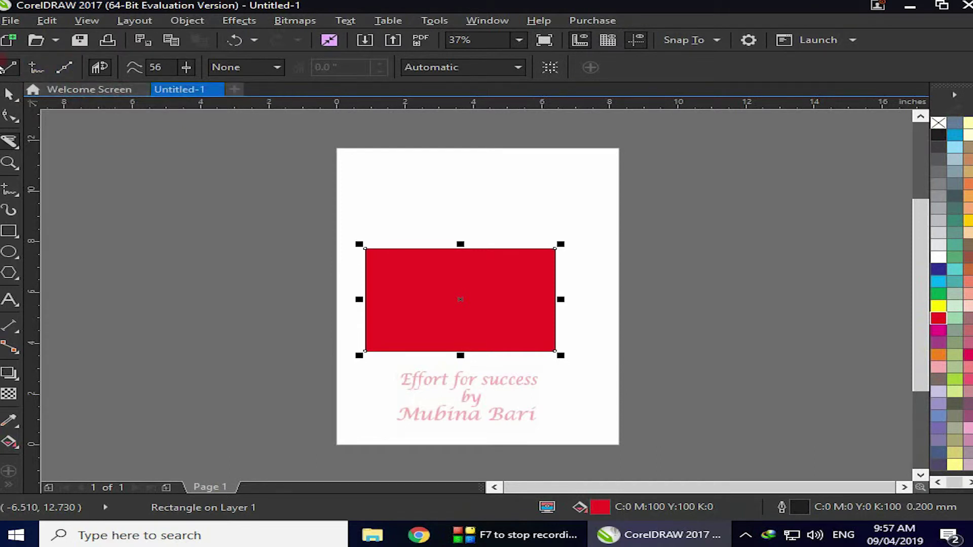
{"action": "left_click", "coordinate": [10, 70]}
{"action": "left_click", "coordinate": [11, 70]}
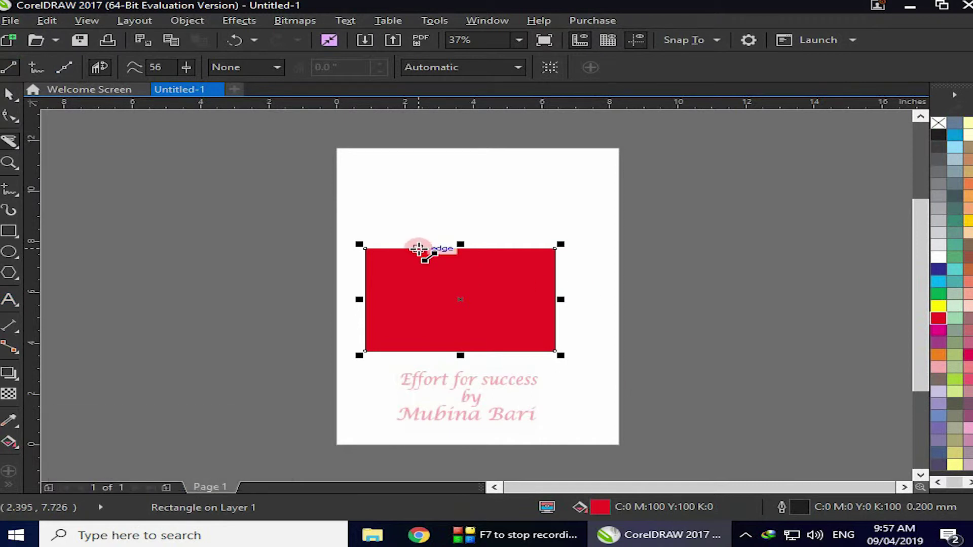
{"action": "left_click_drag", "start_coordinate": [417, 237], "coordinate": [485, 380]}
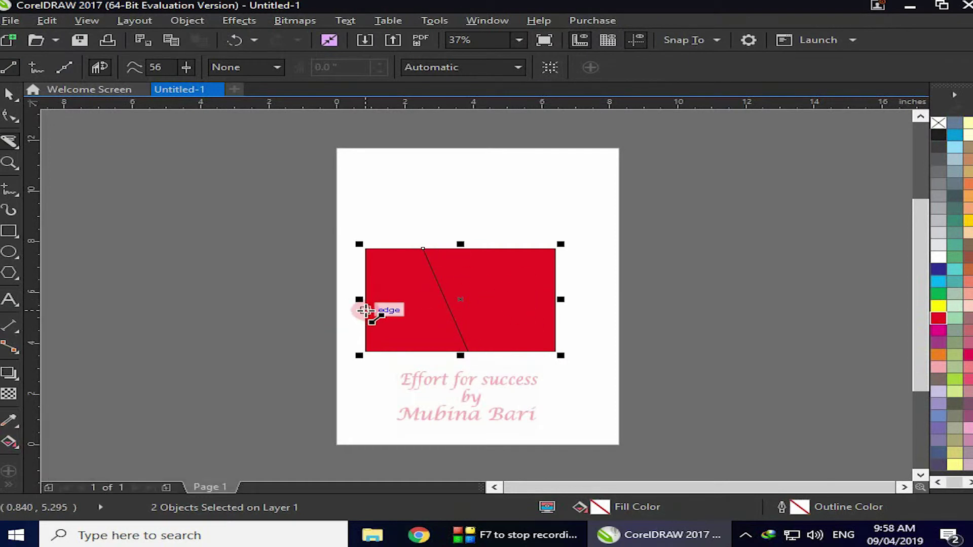
Move the right-hand piece of the sliced rectangle away from the left one, and undo both the move and the straight cut.
{"action": "left_click", "coordinate": [9, 93]}
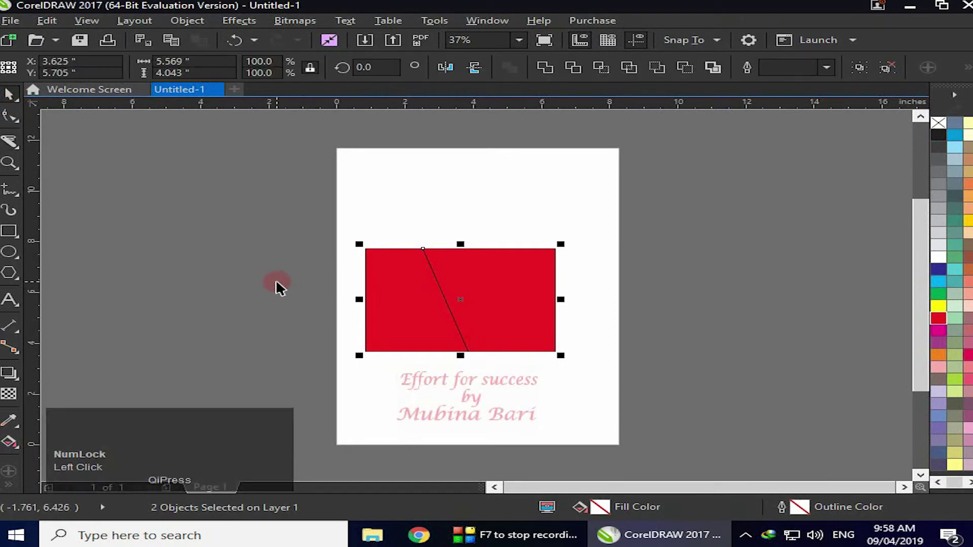
{"action": "left_click", "coordinate": [511, 393]}
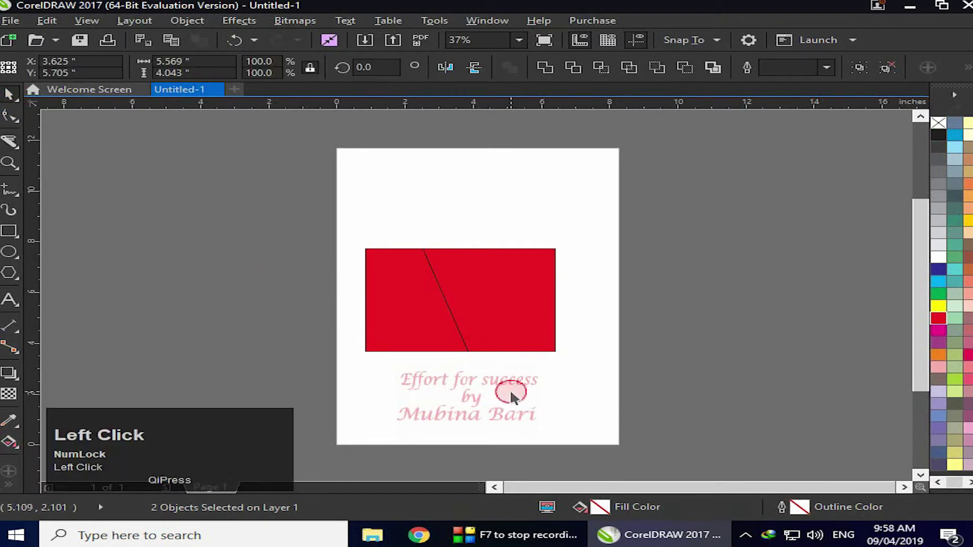
{"action": "left_click", "coordinate": [512, 292]}
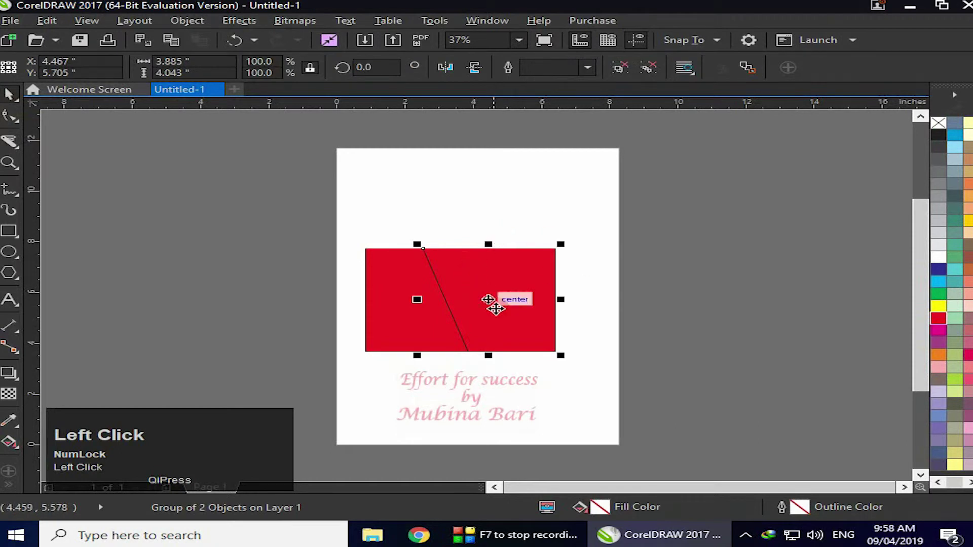
{"action": "left_click_drag", "start_coordinate": [492, 300], "coordinate": [558, 294]}
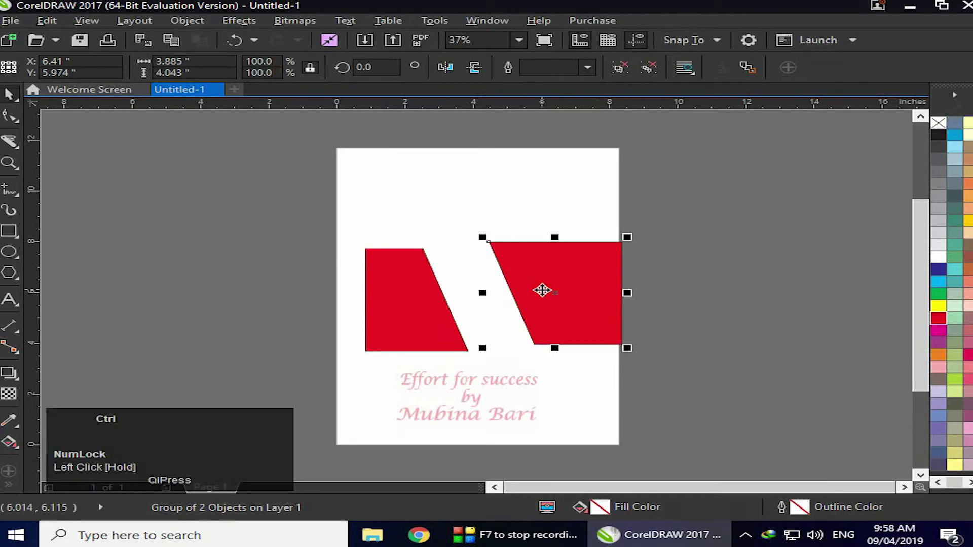
{"action": "key", "text": "ctrl+z"}
{"action": "key", "text": "ctrl+z"}
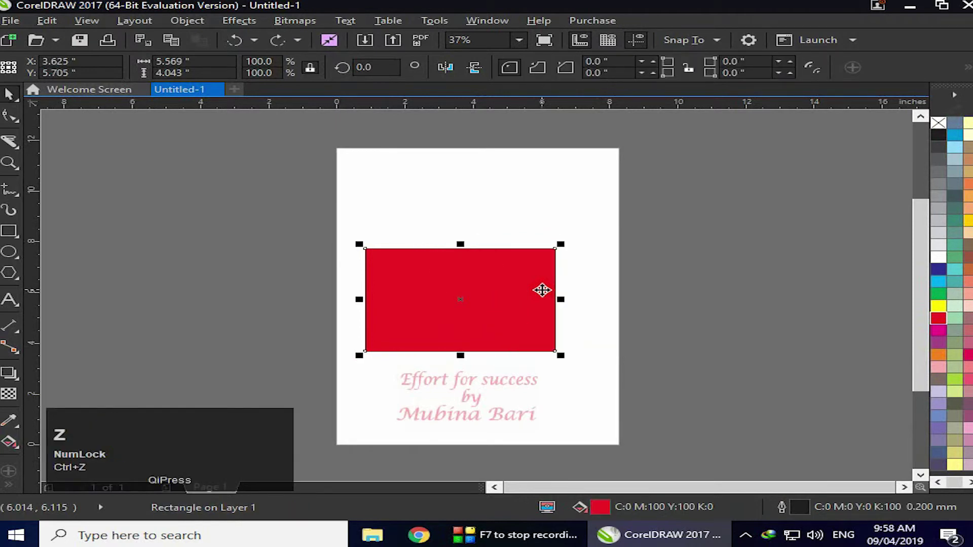
Slice the red rectangle with the Knife tool in Freehand mode along a wavy line from its upper to its lower edge.
{"action": "left_click", "coordinate": [14, 145]}
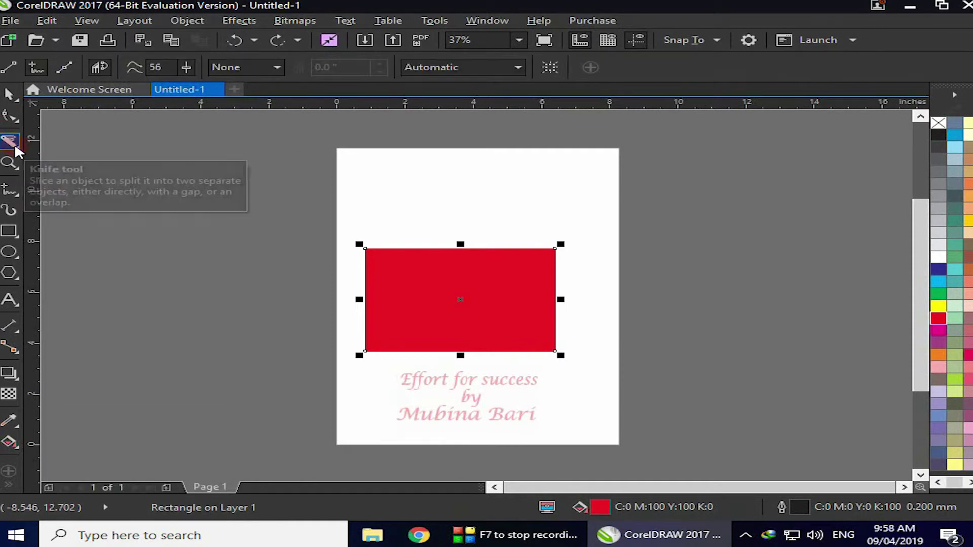
{"action": "left_click", "coordinate": [42, 72]}
{"action": "mouse_move", "coordinate": [420, 238]}
{"action": "left_mouse_down"}
{"action": "mouse_move", "coordinate": [399, 239]}
{"action": "mouse_move", "coordinate": [460, 263]}
{"action": "mouse_move", "coordinate": [404, 290]}
{"action": "mouse_move", "coordinate": [471, 310]}
{"action": "mouse_move", "coordinate": [415, 330]}
{"action": "mouse_move", "coordinate": [445, 357]}
{"action": "mouse_move", "coordinate": [560, 376]}
{"action": "left_mouse_up"}
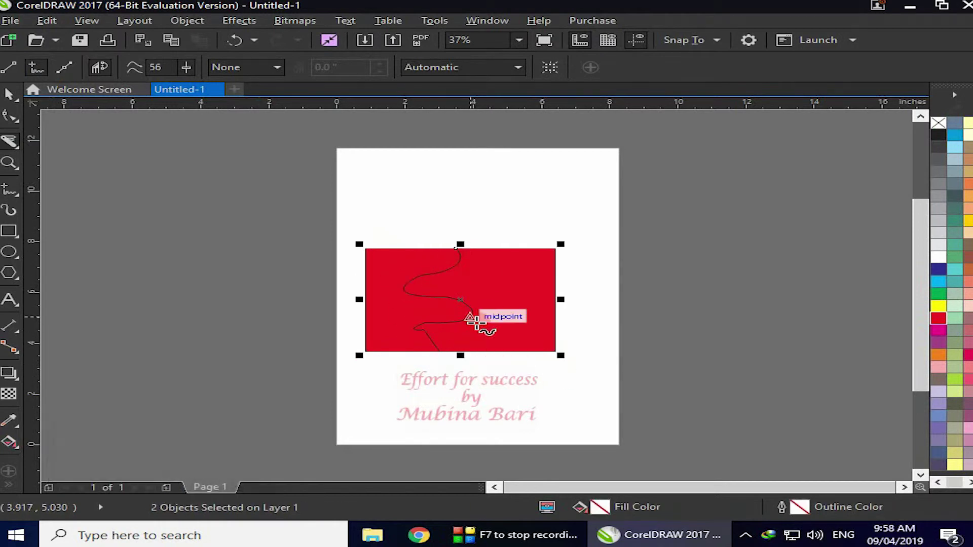
Select only the right-hand piece of the wavy cut and fill it yellow, replacing that with cyan.
{"action": "left_click", "coordinate": [12, 96]}
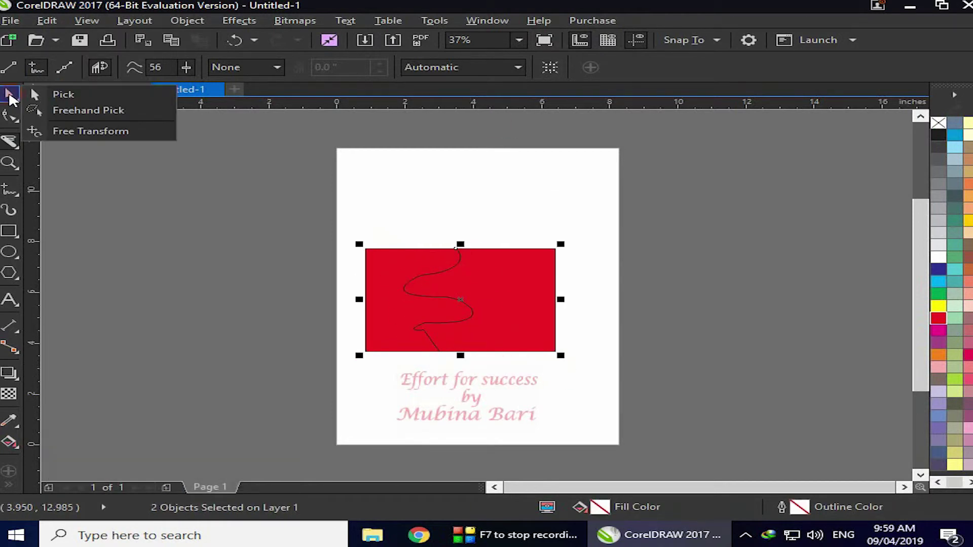
{"action": "left_click", "coordinate": [12, 99]}
{"action": "left_click", "coordinate": [517, 429]}
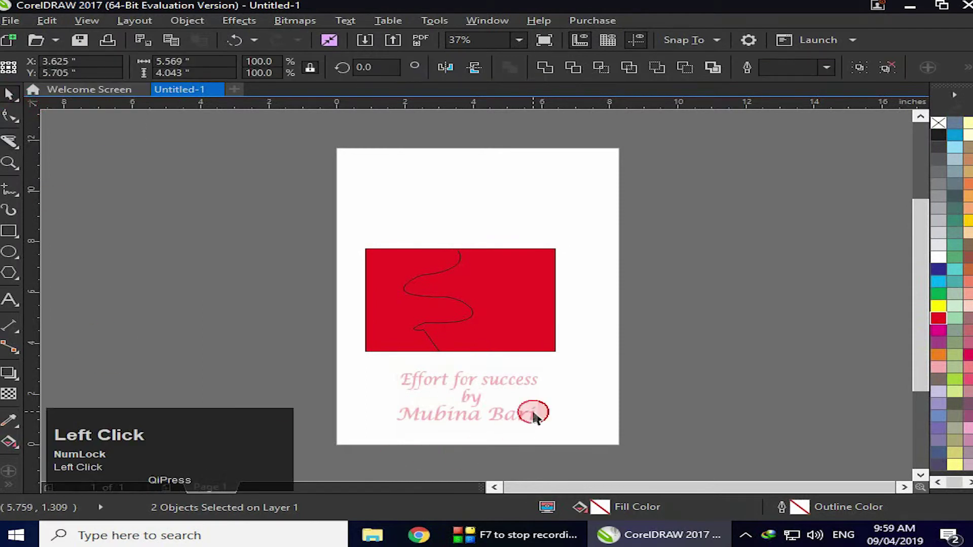
{"action": "left_click", "coordinate": [537, 347]}
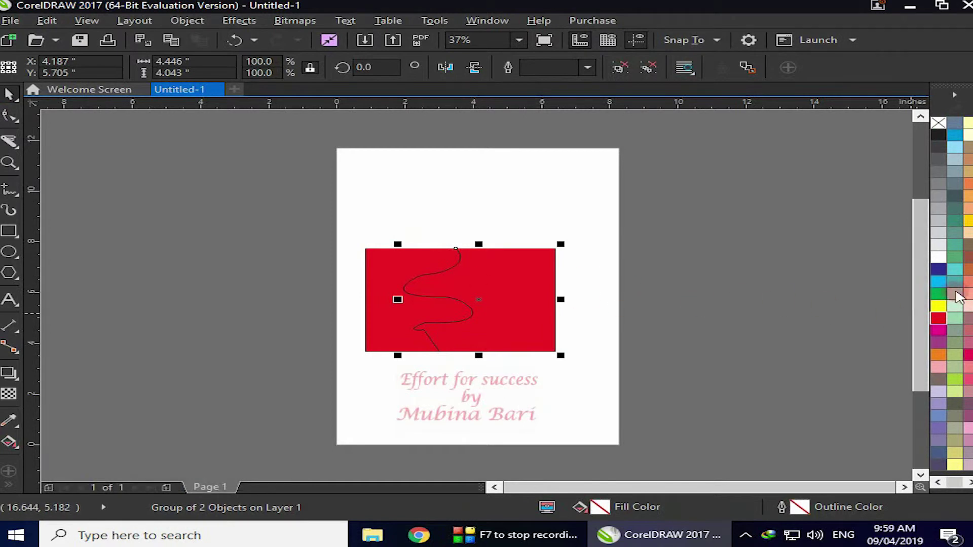
{"action": "left_click", "coordinate": [938, 306]}
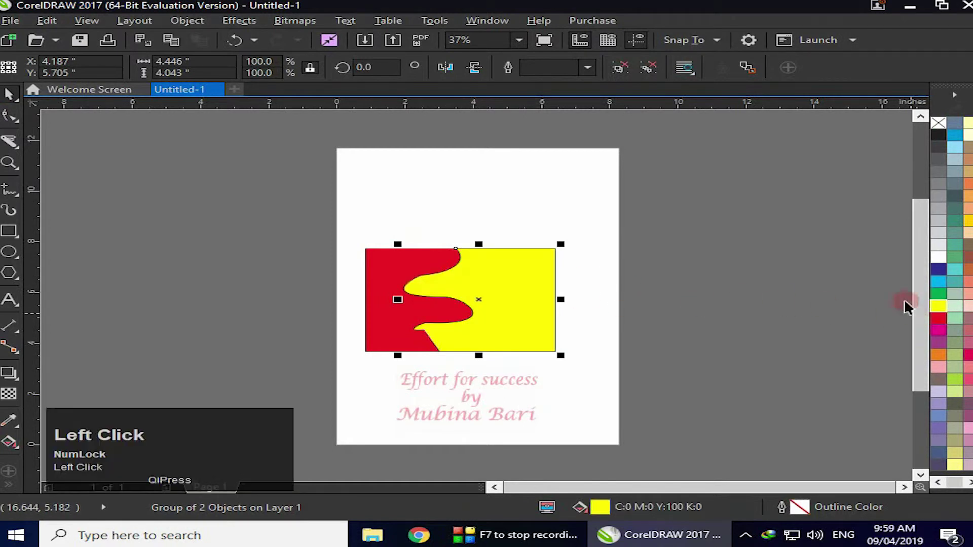
{"action": "left_click", "coordinate": [938, 283]}
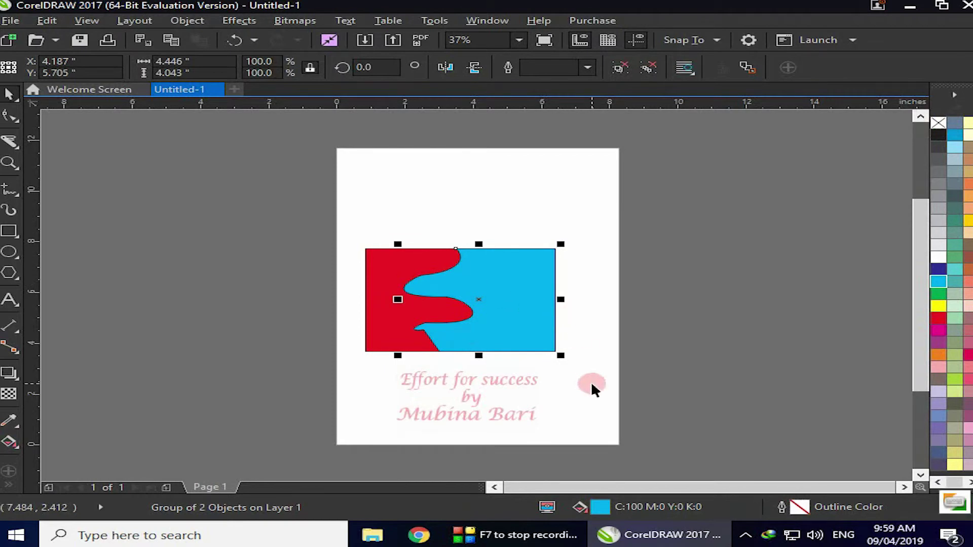
Undo the cyan and yellow fills and the freehand cut.
{"action": "key", "text": "ctrl+z"}
{"action": "key", "text": "ctrl+z"}
{"action": "key", "text": "ctrl+z"}
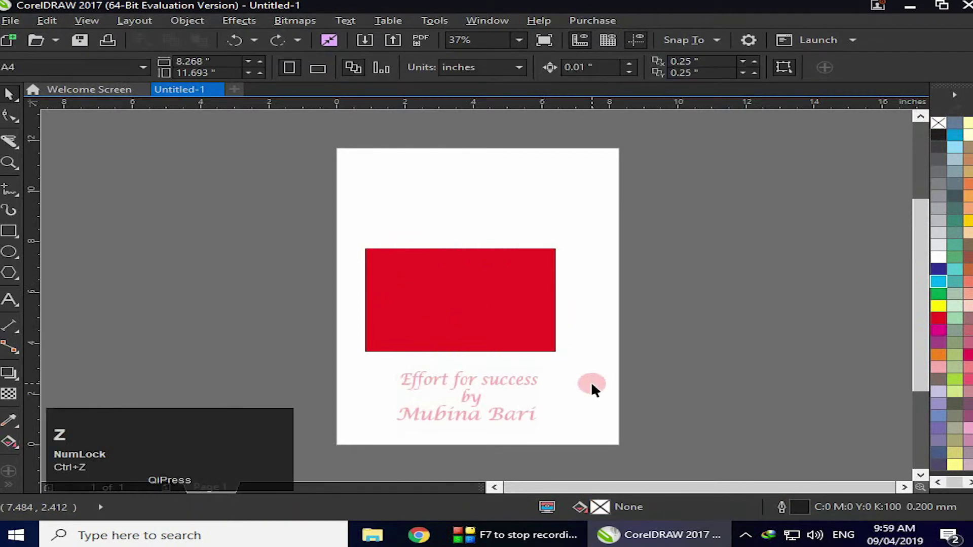
Slice the red rectangle with the Knife tool in Bézier mode along a deep curve that starts and ends at its upper edge.
{"action": "left_click", "coordinate": [8, 145]}
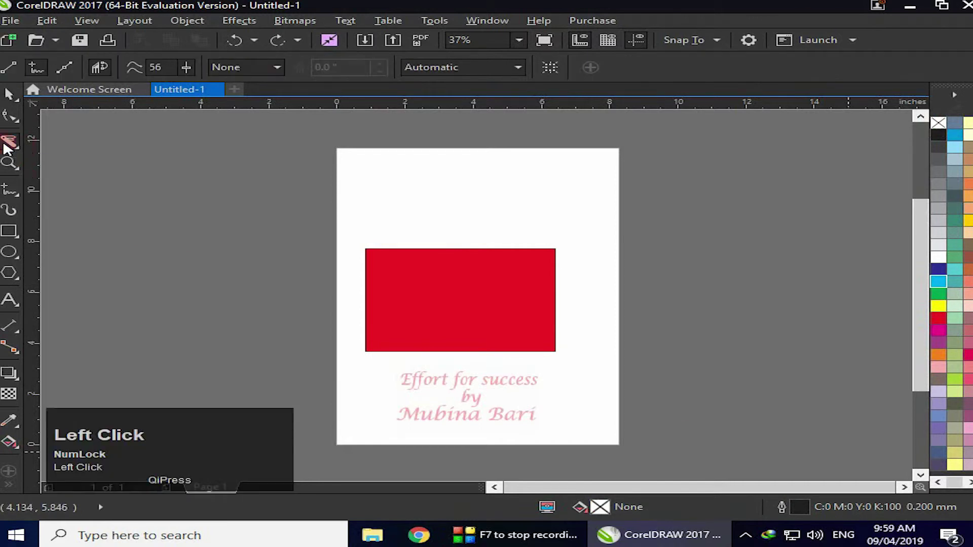
{"action": "left_click", "coordinate": [64, 72]}
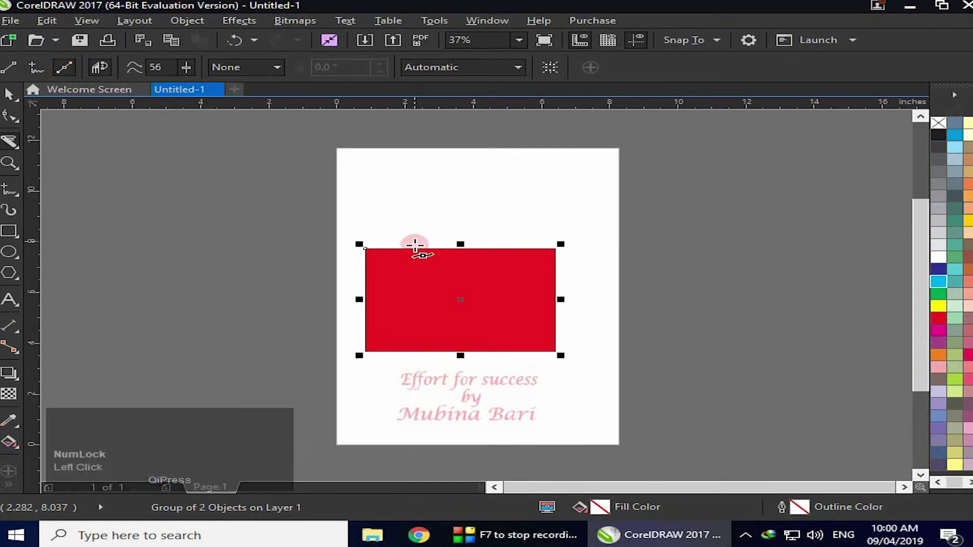
{"action": "left_click_drag", "start_coordinate": [411, 230], "coordinate": [505, 285]}
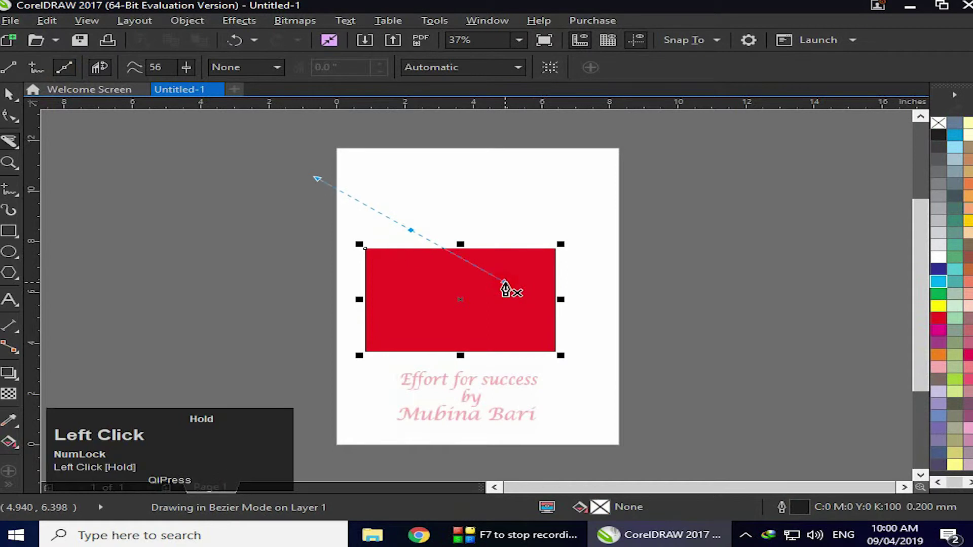
{"action": "left_click_drag", "start_coordinate": [505, 285], "coordinate": [523, 275]}
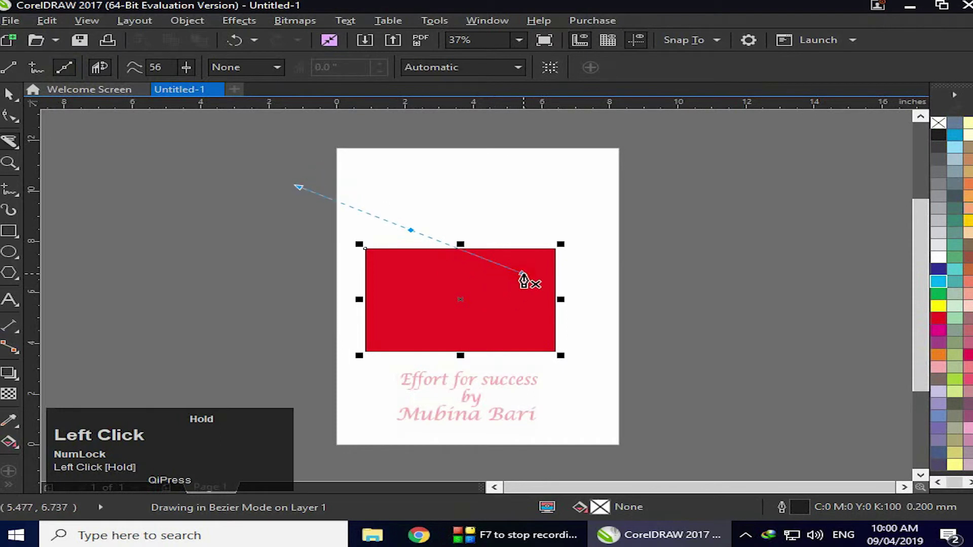
{"action": "left_click_drag", "start_coordinate": [523, 275], "coordinate": [523, 275]}
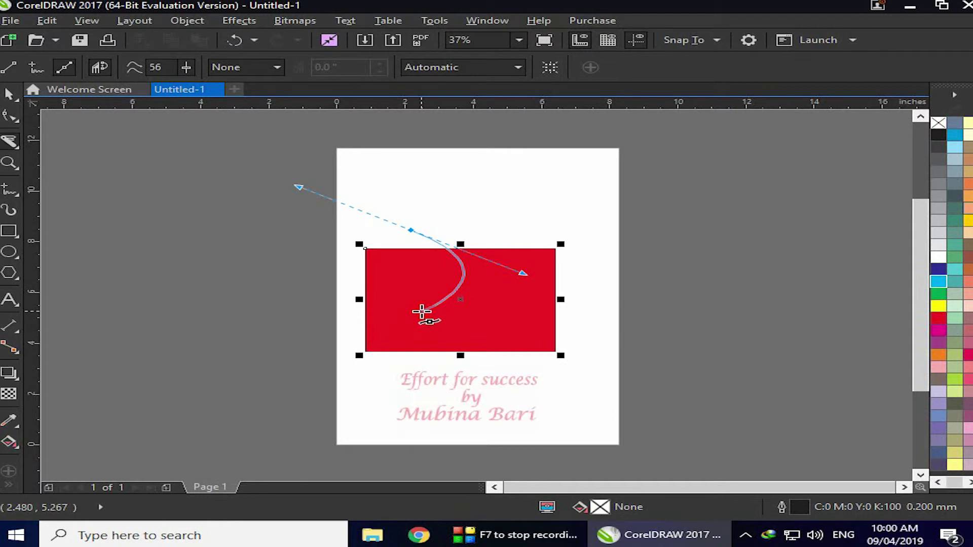
{"action": "left_click_drag", "start_coordinate": [422, 313], "coordinate": [515, 369]}
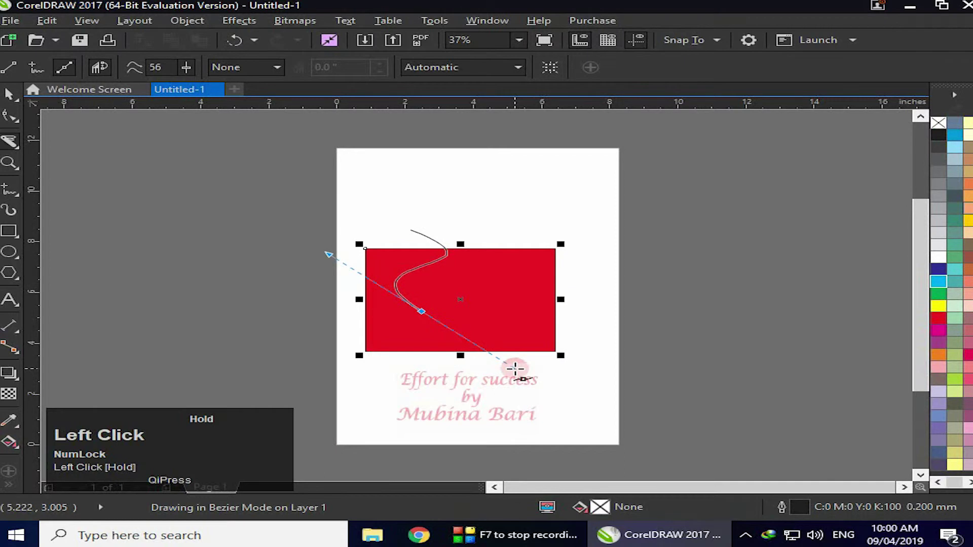
{"action": "left_click_drag", "start_coordinate": [515, 368], "coordinate": [515, 369]}
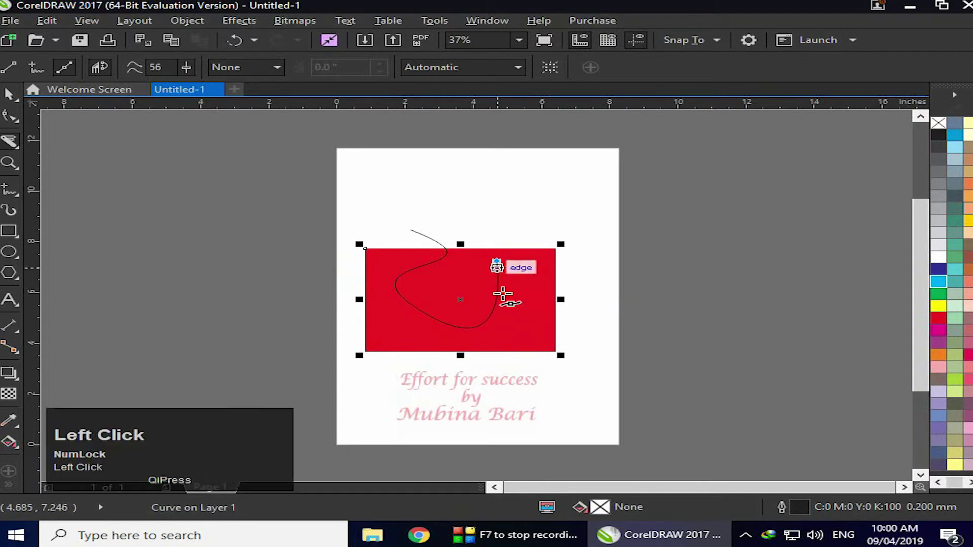
{"action": "left_click", "coordinate": [494, 244]}
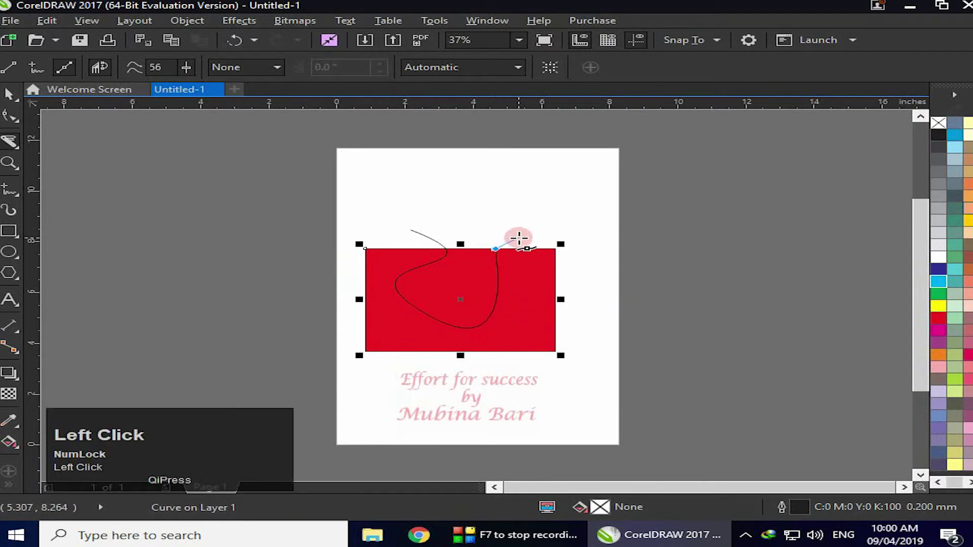
{"action": "left_click", "coordinate": [495, 245]}
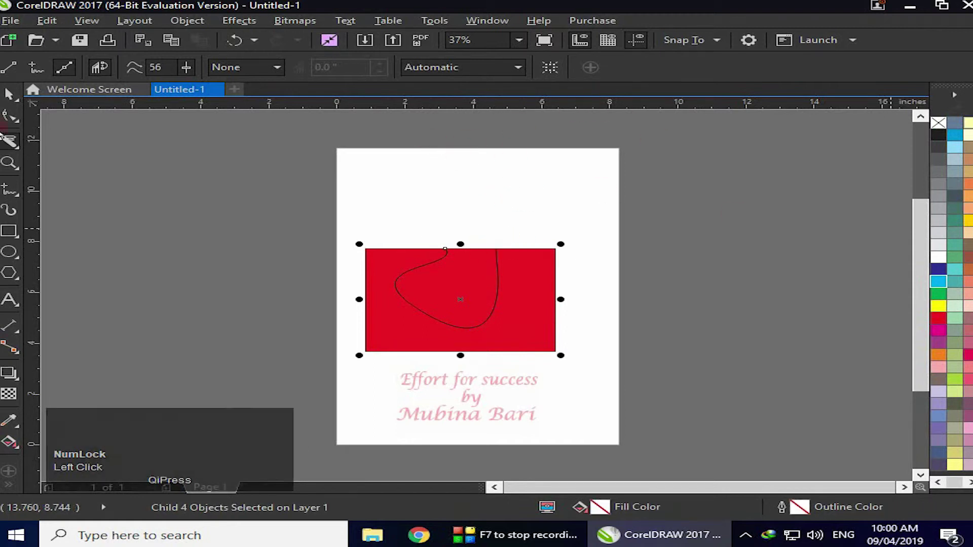
Select the grouped pieces of the deep curved Bézier cut, ungroup them and clear the selection.
{"action": "left_click", "coordinate": [10, 94]}
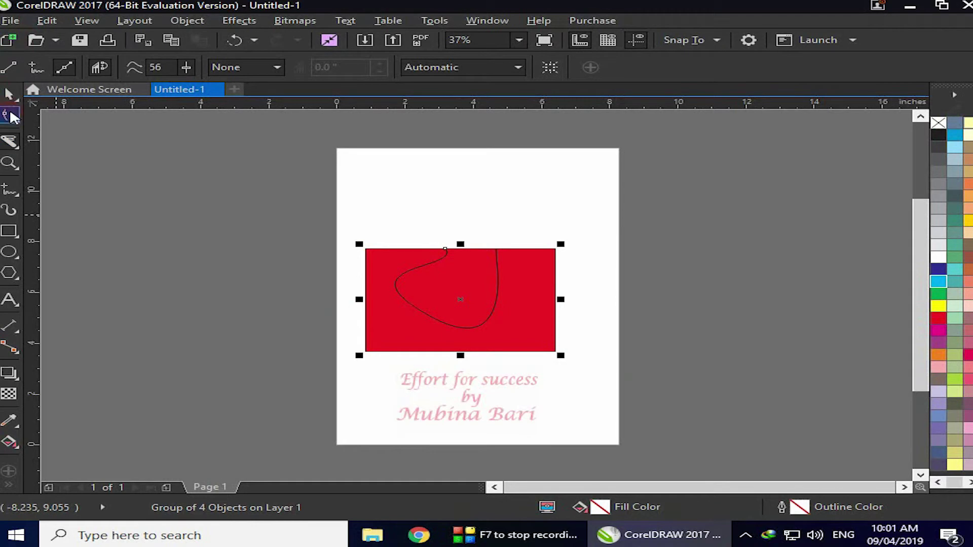
{"action": "left_click", "coordinate": [11, 94]}
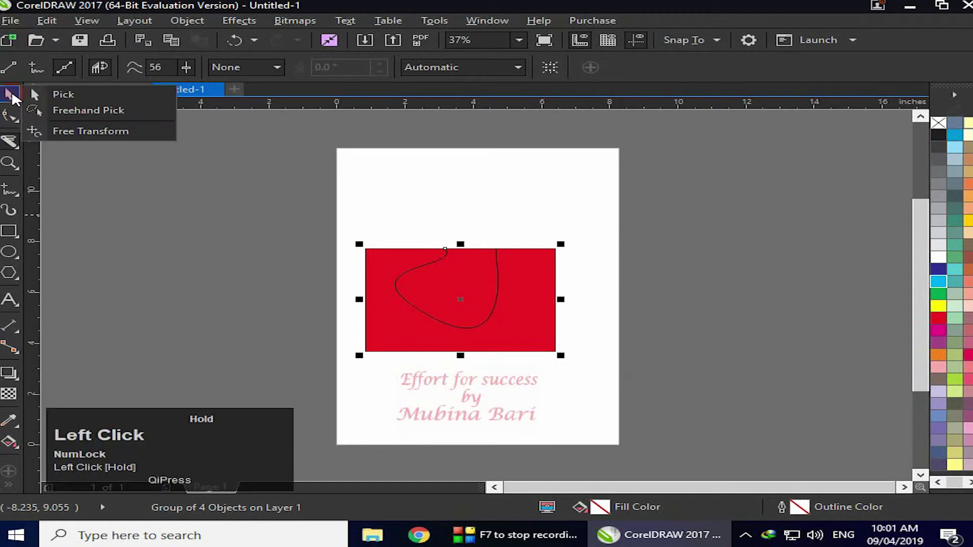
{"action": "left_click", "coordinate": [63, 94]}
{"action": "left_click", "coordinate": [484, 363]}
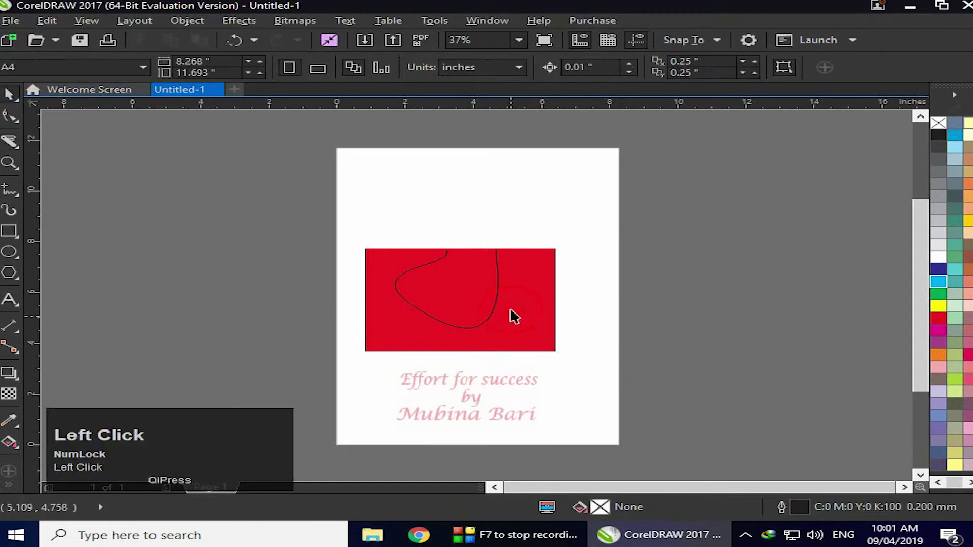
{"action": "left_click", "coordinate": [475, 272]}
{"action": "mouse_move", "coordinate": [471, 276]}
{"action": "left_mouse_down"}
{"action": "mouse_move", "coordinate": [498, 299]}
{"action": "mouse_move", "coordinate": [506, 276]}
{"action": "mouse_move", "coordinate": [446, 276]}
{"action": "mouse_move", "coordinate": [459, 296]}
{"action": "mouse_move", "coordinate": [489, 280]}
{"action": "mouse_move", "coordinate": [458, 291]}
{"action": "mouse_move", "coordinate": [470, 275]}
{"action": "left_mouse_up"}
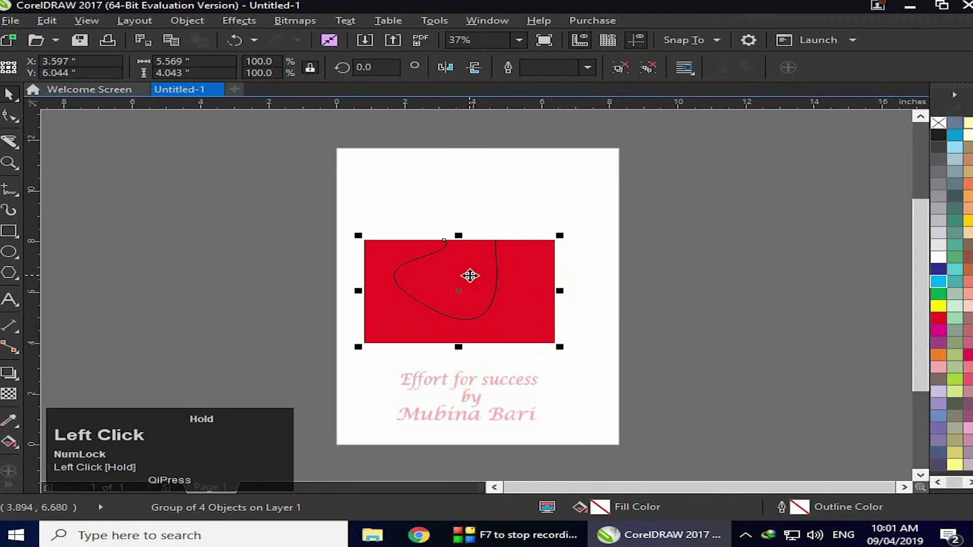
{"action": "left_click", "coordinate": [619, 68]}
{"action": "left_click", "coordinate": [479, 378]}
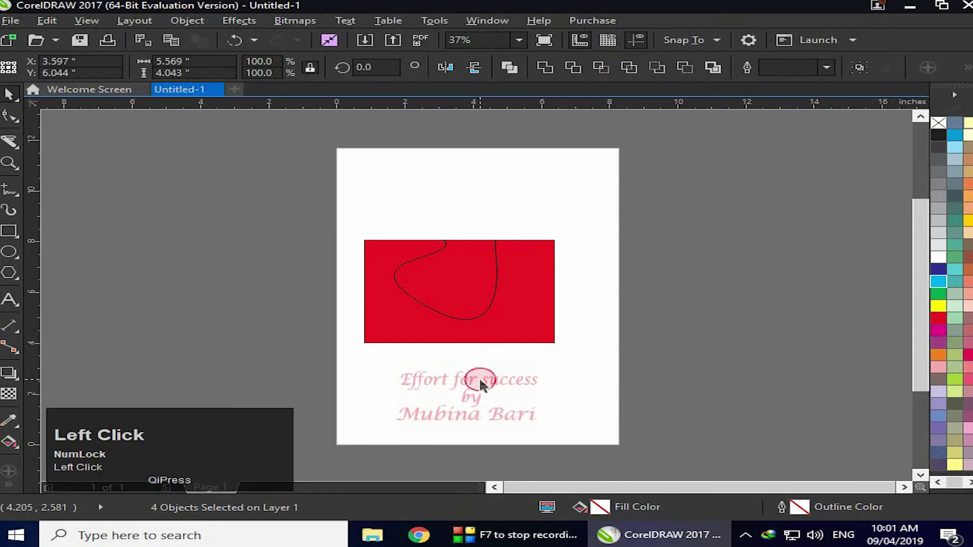
Move the curved piece's outline and red fill off the rectangle, and drag the remaining piece's outline beyond the page's lower right side.
{"action": "left_click", "coordinate": [458, 256]}
{"action": "left_click_drag", "start_coordinate": [451, 278], "coordinate": [647, 204]}
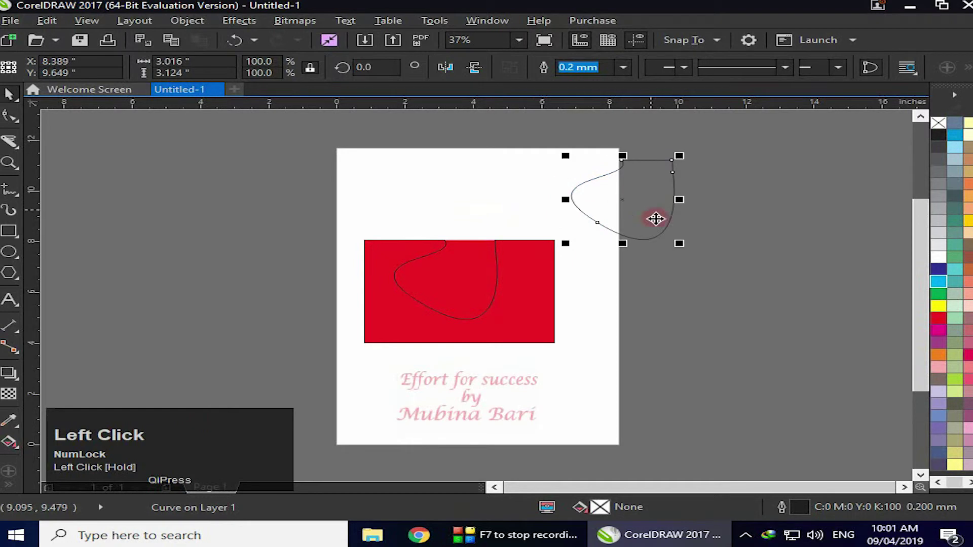
{"action": "left_click", "coordinate": [446, 287]}
{"action": "left_click_drag", "start_coordinate": [454, 283], "coordinate": [451, 184]}
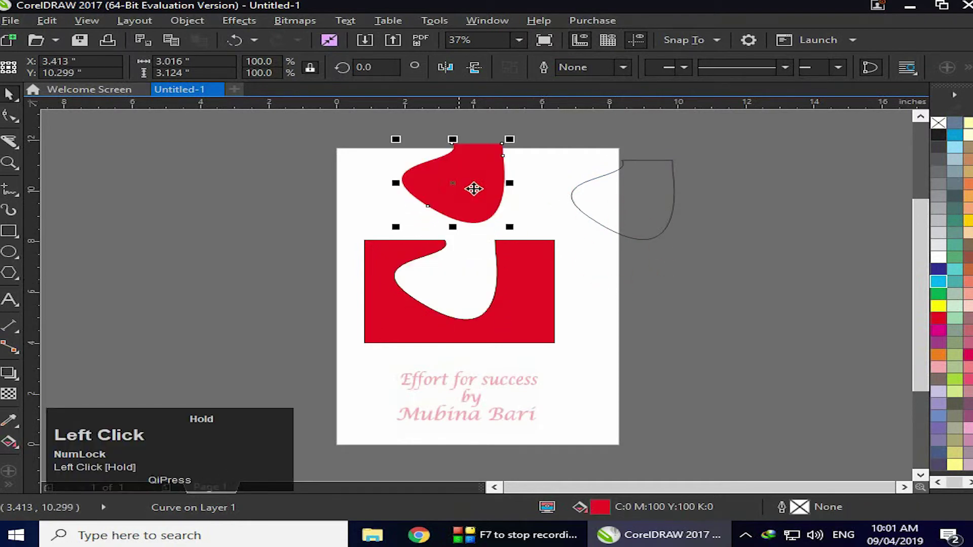
{"action": "left_click_drag", "start_coordinate": [551, 344], "coordinate": [679, 419]}
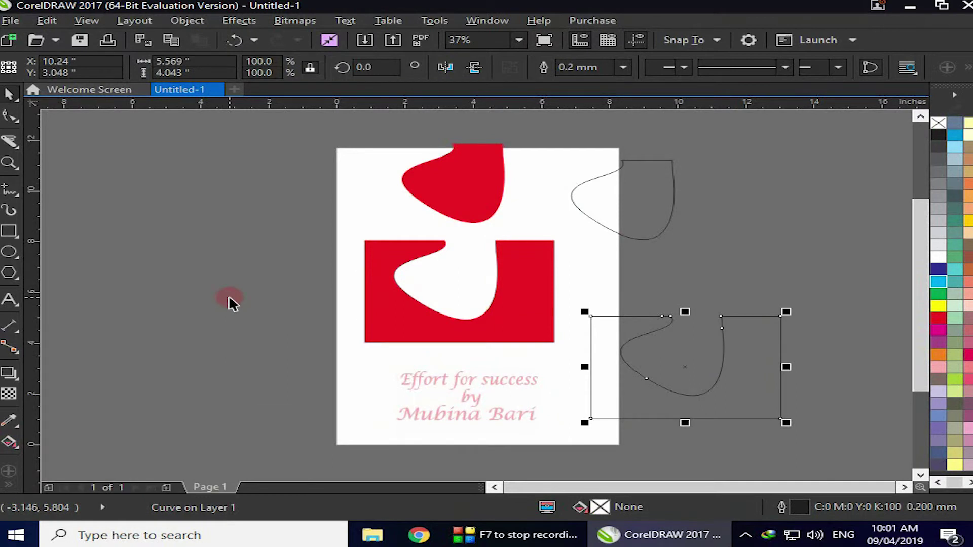
Undo back to the uncut red rectangle and slice it in Bézier mode along an S-shaped curve from its upper to its lower edge.
{"action": "key", "text": "ctrl+z"}
{"action": "key", "text": "ctrl+z"}
{"action": "left_click", "coordinate": [10, 141]}
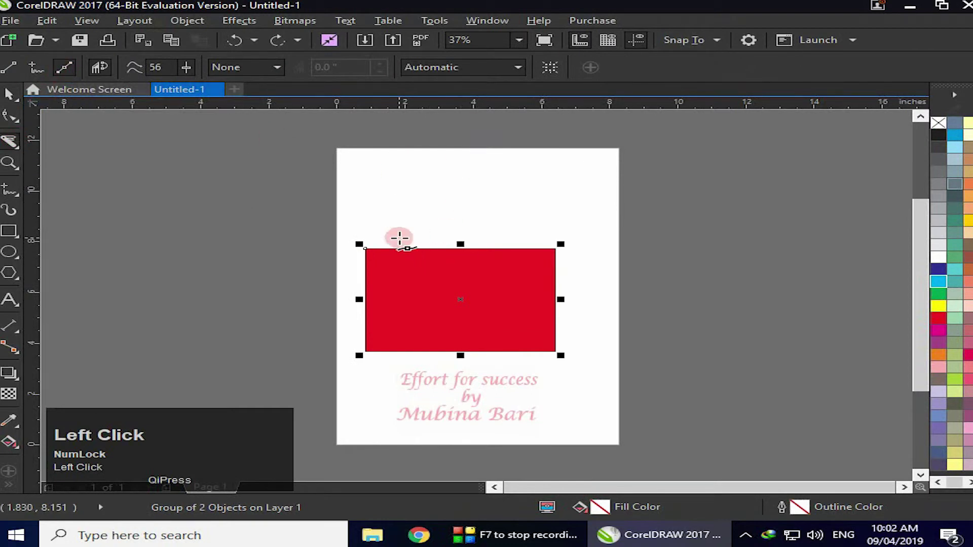
{"action": "left_click_drag", "start_coordinate": [410, 234], "coordinate": [504, 255]}
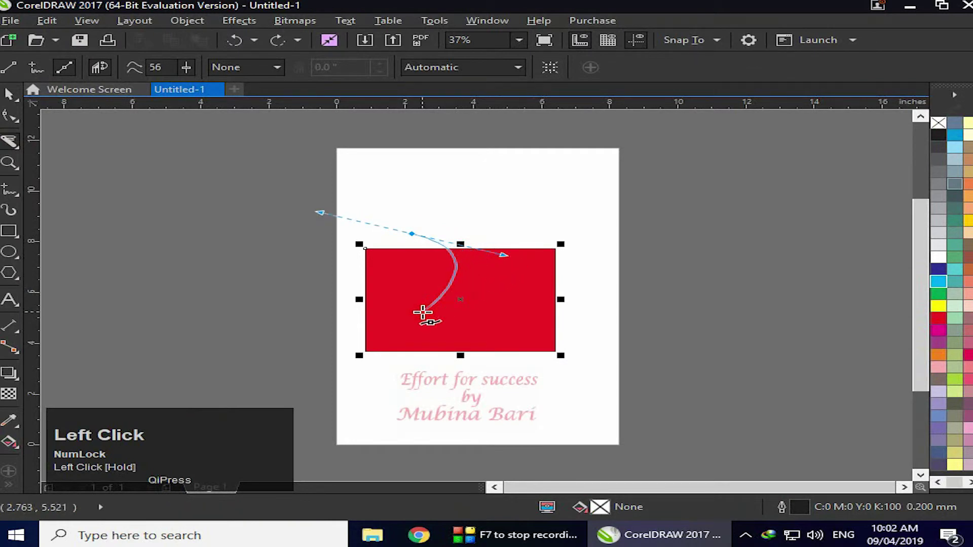
{"action": "left_click_drag", "start_coordinate": [421, 315], "coordinate": [452, 360]}
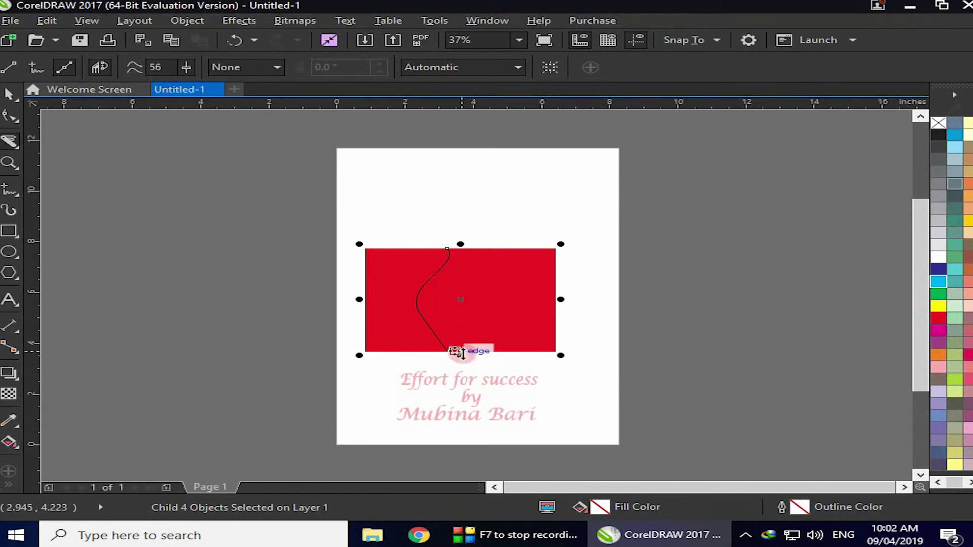
Ungroup the pieces of the S-shaped Bézier cut and shift them slightly to the right.
{"action": "left_click", "coordinate": [4, 94]}
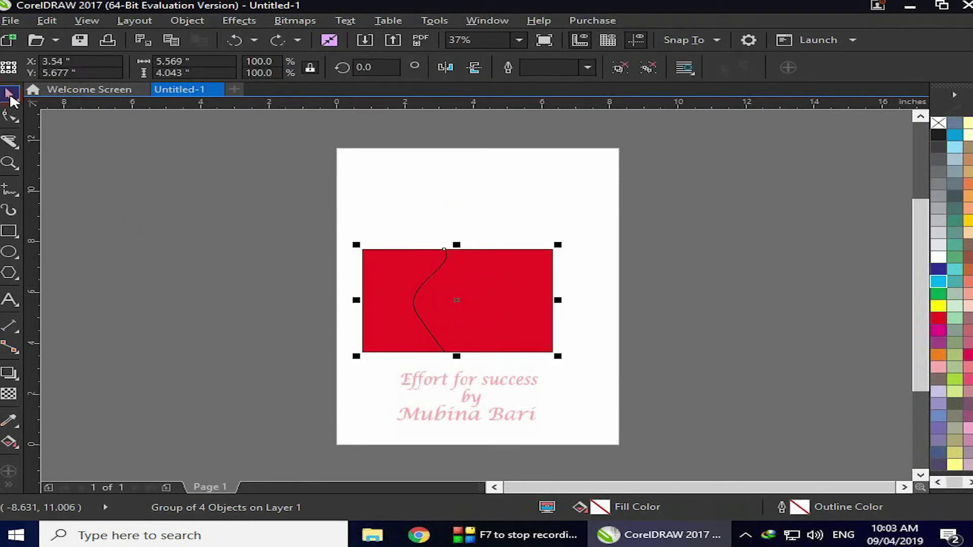
{"action": "left_click", "coordinate": [13, 99]}
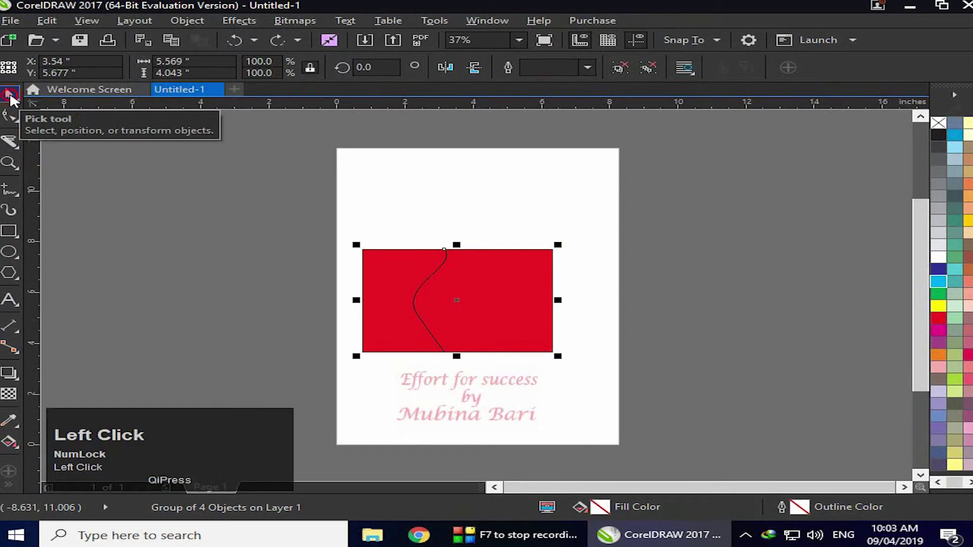
{"action": "left_click", "coordinate": [623, 69]}
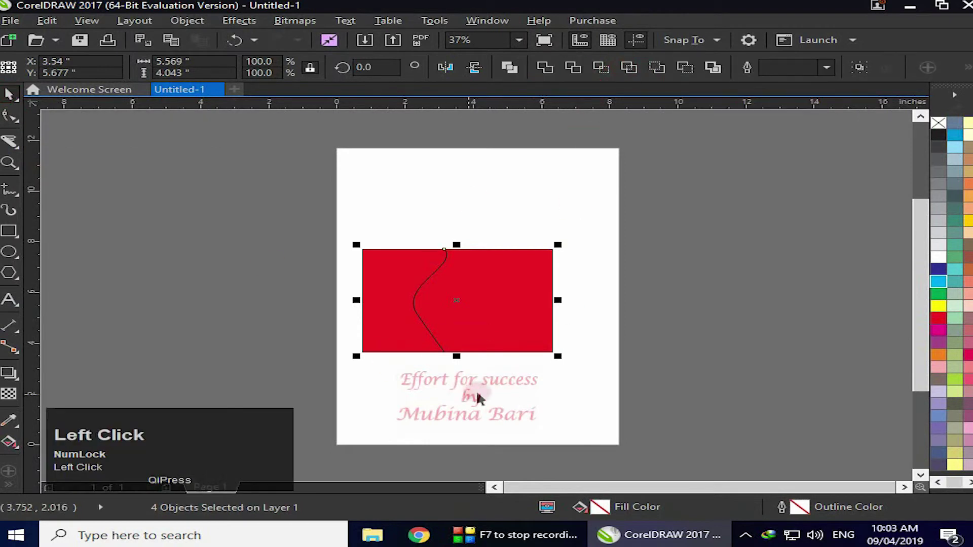
{"action": "left_click", "coordinate": [508, 330]}
{"action": "left_click", "coordinate": [508, 330]}
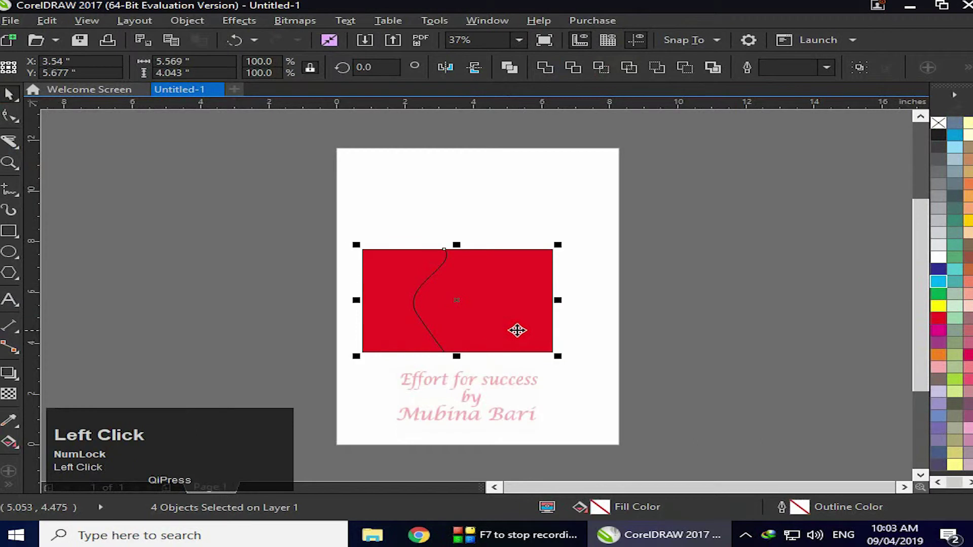
{"action": "left_click_drag", "start_coordinate": [553, 344], "coordinate": [577, 345]}
Select the right-hand piece of the S-shaped cut and fill it yellow, replacing that with dark blue.
{"action": "left_click", "coordinate": [541, 343]}
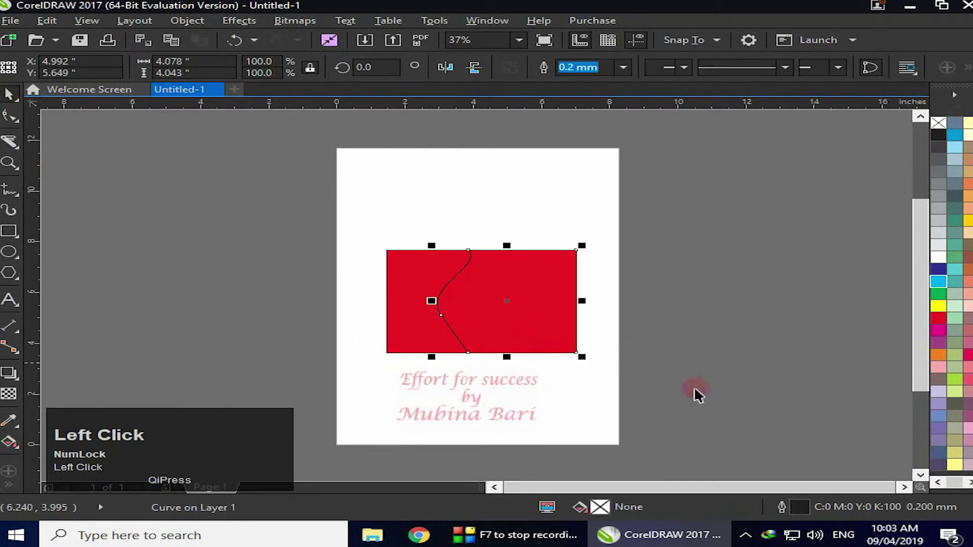
{"action": "left_click", "coordinate": [939, 306]}
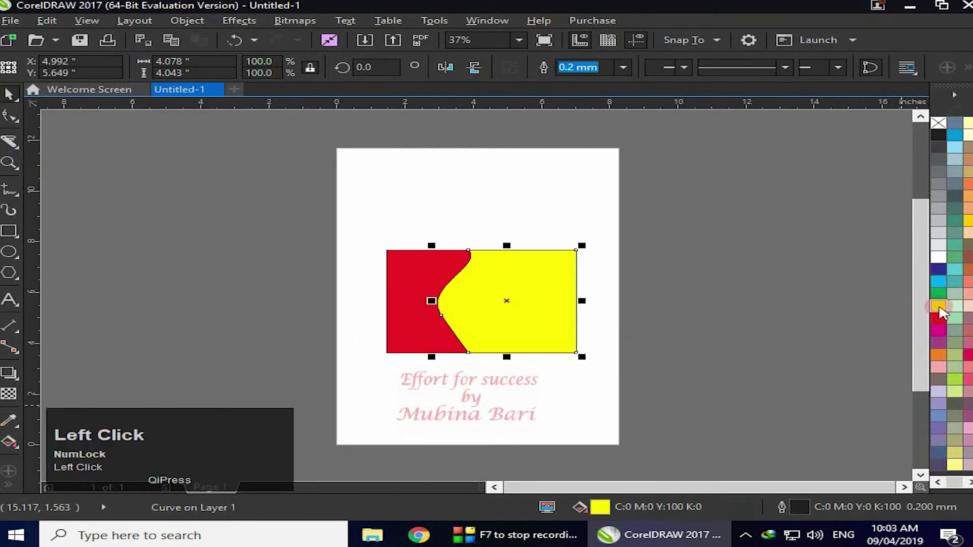
{"action": "left_click", "coordinate": [938, 270]}
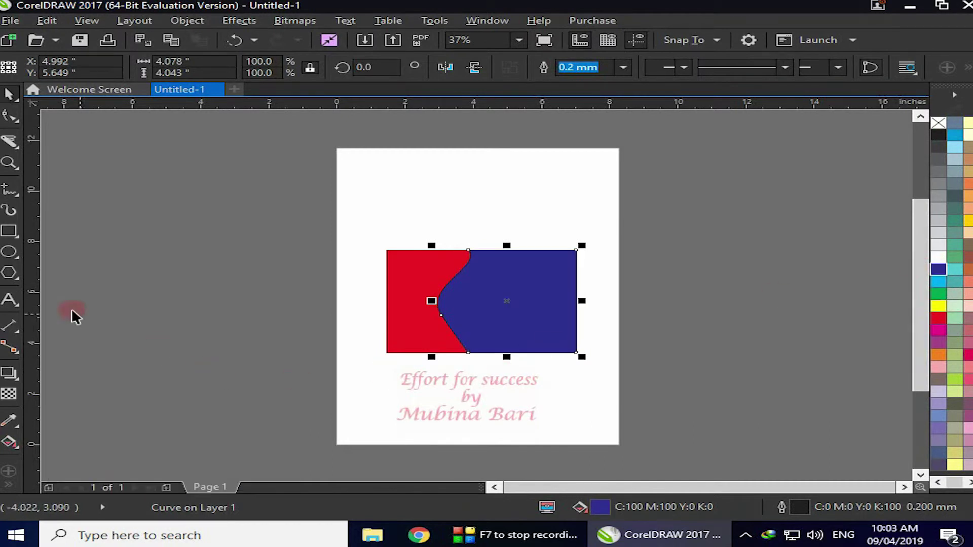
Undo the blue and yellow fills, the shift, the ungrouping and the S-shaped Bézier cut.
{"action": "key", "text": "ctrl+z"}
{"action": "key", "text": "ctrl+z"}
{"action": "key", "text": "ctrl+z"}
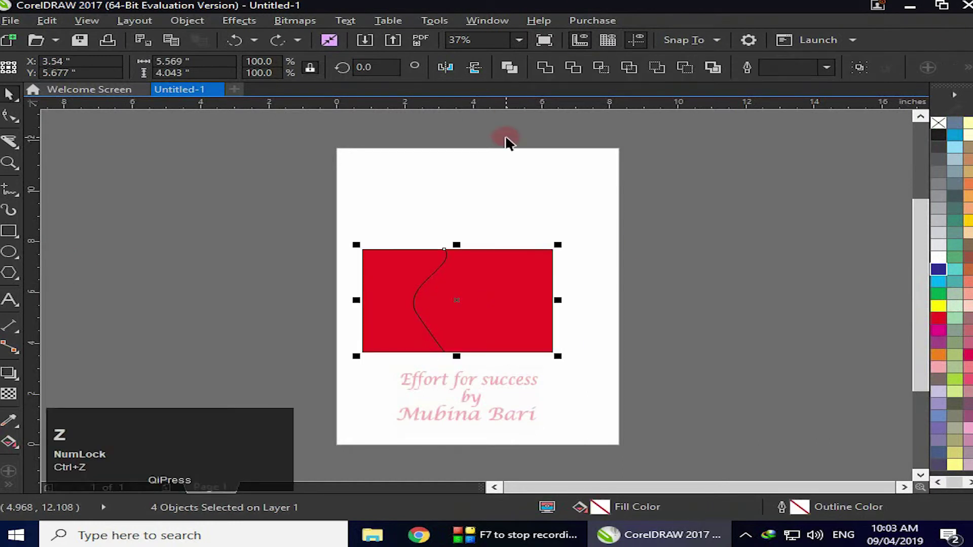
{"action": "key", "text": "ctrl+z"}
{"action": "key", "text": "ctrl+z"}
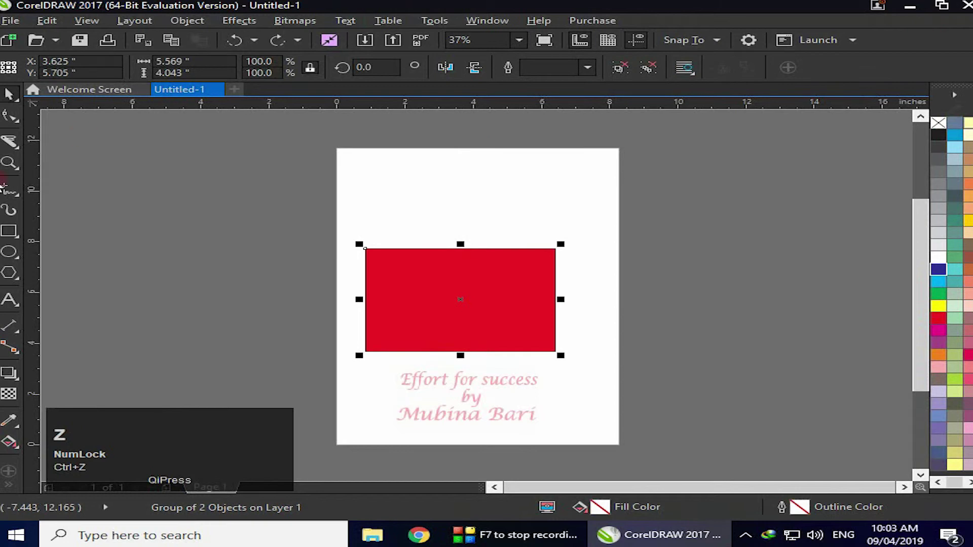
Move the red rectangle past the page's upper right edge and draw an unfilled rectangle about 5.54 by 3.99 inches in its place.
{"action": "left_click", "coordinate": [9, 141]}
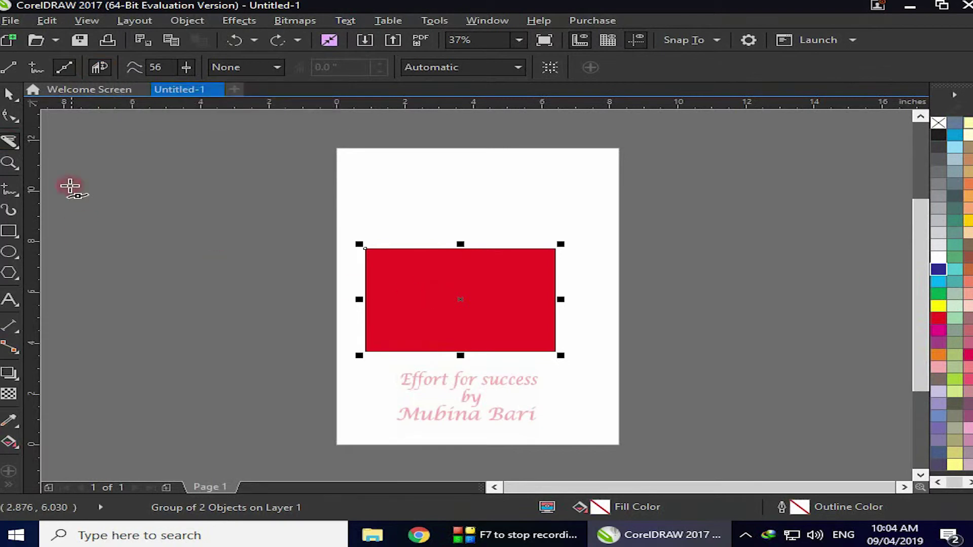
{"action": "left_click", "coordinate": [9, 96]}
{"action": "left_click_drag", "start_coordinate": [454, 311], "coordinate": [689, 229]}
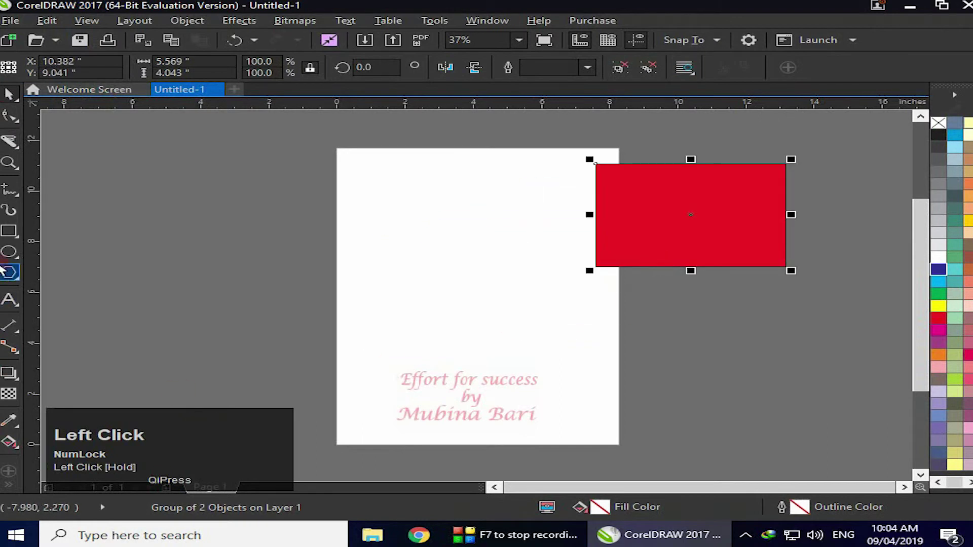
{"action": "left_click", "coordinate": [4, 232]}
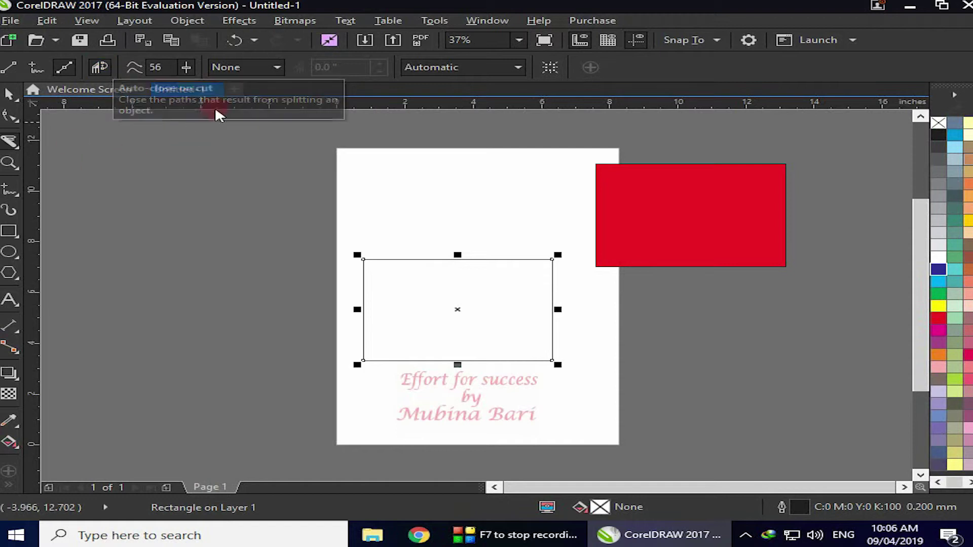
Slice the unfilled rectangle with the Knife tool in 2-Point Line mode from upper to lower edge, with Auto-close on cut enabled.
{"action": "left_click", "coordinate": [100, 68]}
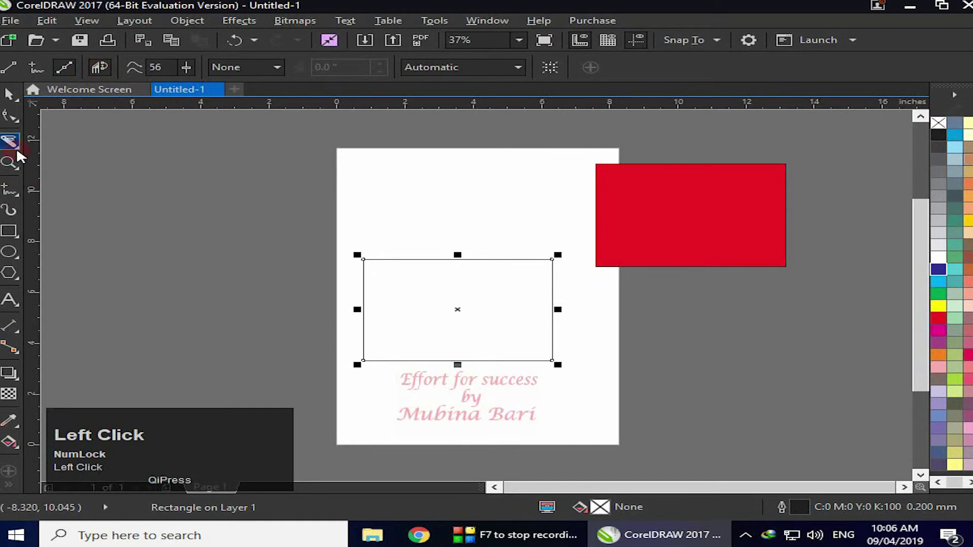
{"action": "left_click", "coordinate": [13, 66]}
{"action": "left_click", "coordinate": [444, 260]}
{"action": "left_click_drag", "start_coordinate": [445, 260], "coordinate": [451, 391]}
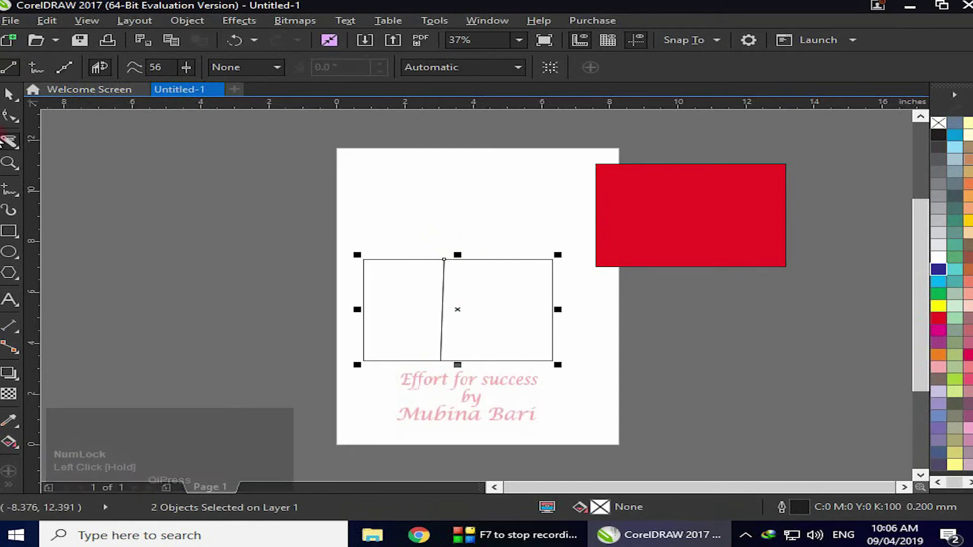
Move the two closed halves of the unfilled rectangle apart, one to the left and one to the right.
{"action": "left_click", "coordinate": [10, 93]}
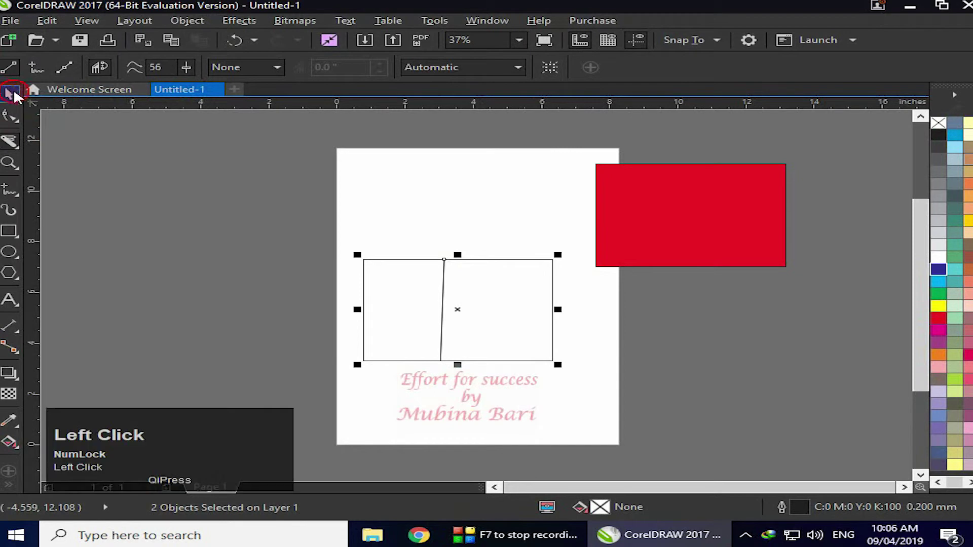
{"action": "left_click", "coordinate": [282, 240]}
{"action": "left_click", "coordinate": [394, 314]}
{"action": "left_click_drag", "start_coordinate": [395, 307], "coordinate": [330, 308]}
{"action": "left_click", "coordinate": [554, 329]}
{"action": "left_click_drag", "start_coordinate": [517, 309], "coordinate": [536, 309]}
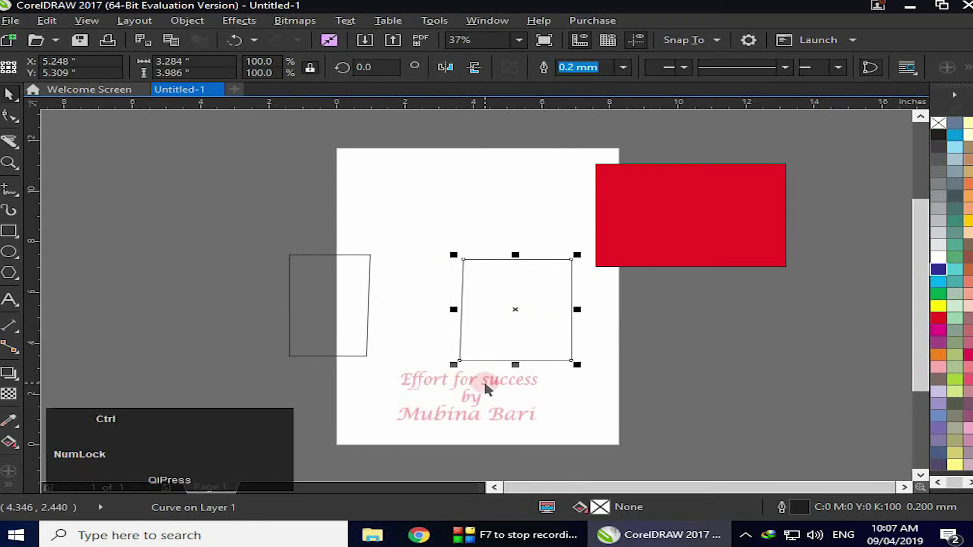
Undo back to the uncut unfilled rectangle and slice it along a 2-point line with Auto-close on cut turned off.
{"action": "key", "text": "ctrl+z"}
{"action": "key", "text": "ctrl+z"}
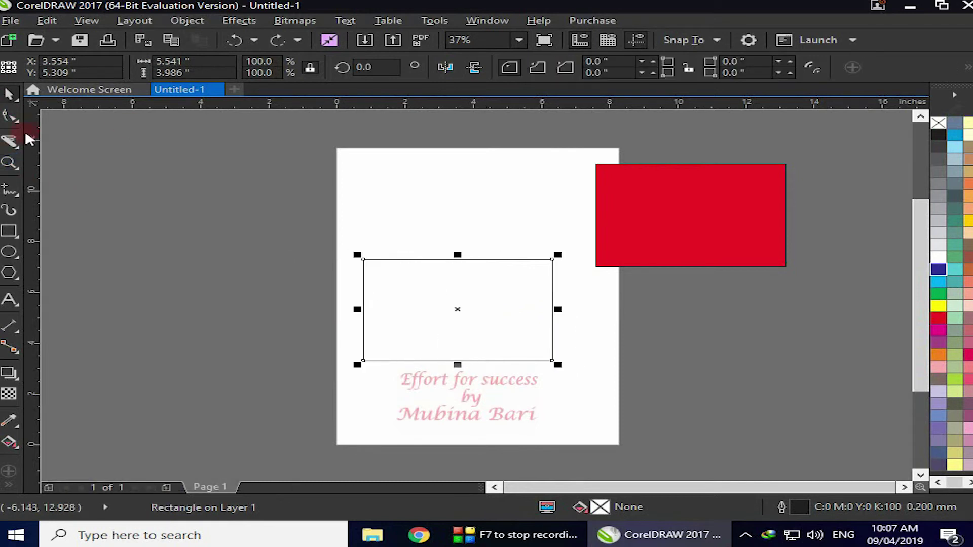
{"action": "left_click", "coordinate": [18, 144]}
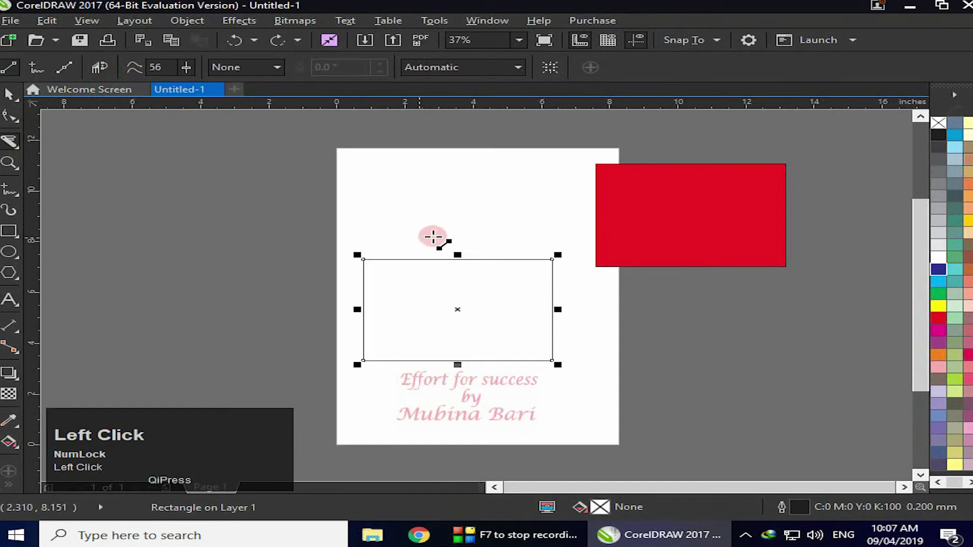
{"action": "left_click_drag", "start_coordinate": [456, 232], "coordinate": [444, 400]}
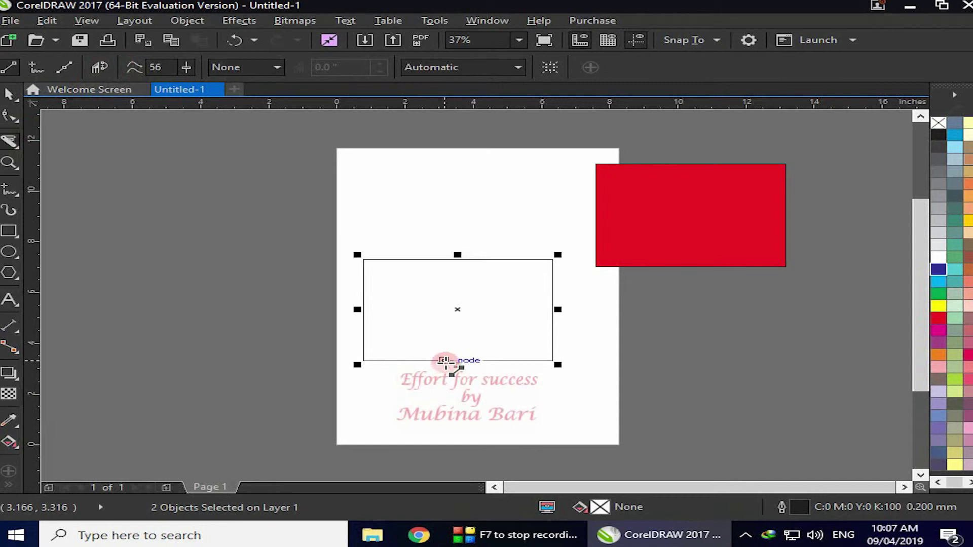
{"action": "left_click", "coordinate": [445, 361]}
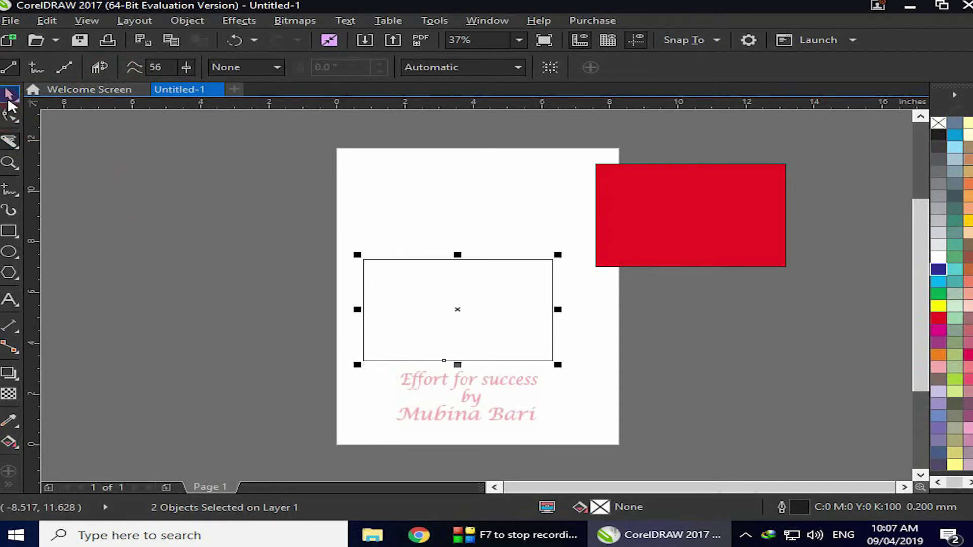
Select the left open half of the unfilled rectangle and move it left, away from the other half.
{"action": "left_click", "coordinate": [10, 94]}
{"action": "left_click", "coordinate": [400, 311]}
{"action": "left_click", "coordinate": [364, 310]}
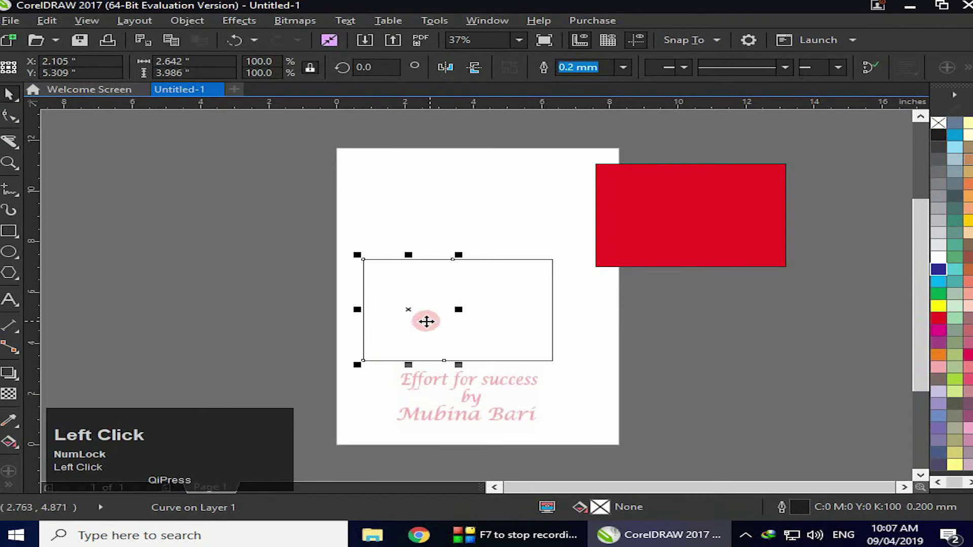
{"action": "left_click_drag", "start_coordinate": [398, 314], "coordinate": [331, 319]}
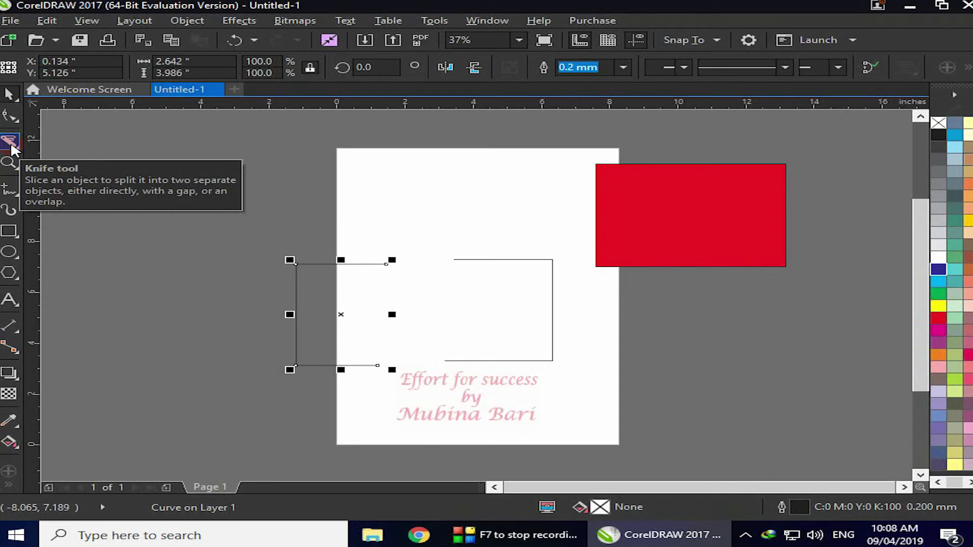
Delete the pieces of the unfilled rectangle and move the red rectangle back onto the page above the text.
{"action": "key", "text": "ctrl+z"}
{"action": "key", "text": "Delete"}
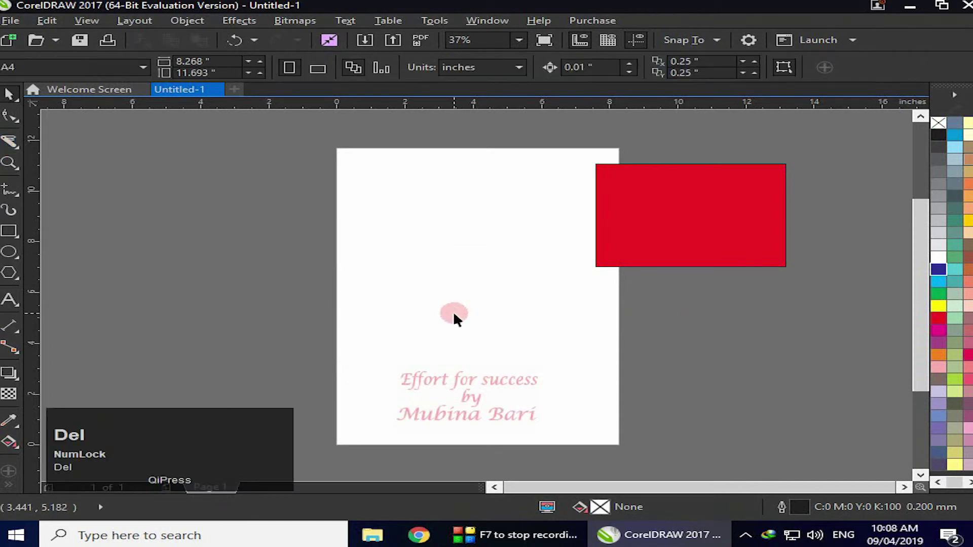
{"action": "left_click_drag", "start_coordinate": [504, 289], "coordinate": [456, 304]}
Set the Knife tool's freehand smoothing to 6 and slice the red rectangle along a C-shaped freehand curve near its left side.
{"action": "left_click", "coordinate": [11, 145]}
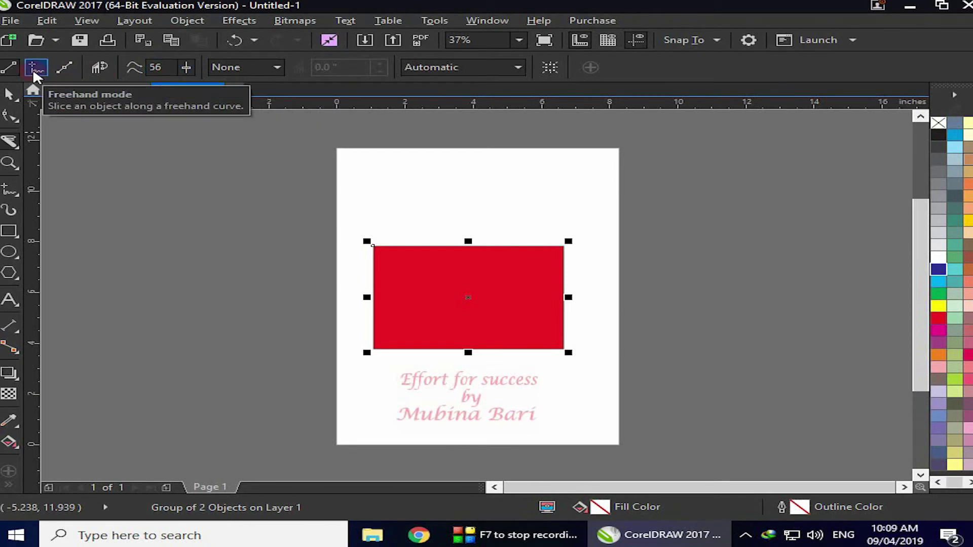
{"action": "left_click", "coordinate": [73, 72]}
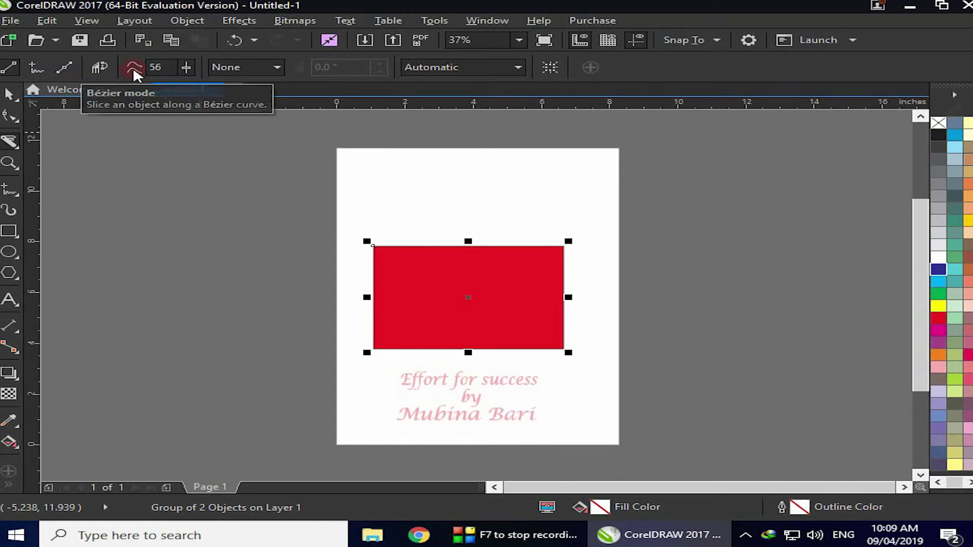
{"action": "left_click", "coordinate": [186, 67]}
{"action": "left_click_drag", "start_coordinate": [182, 88], "coordinate": [143, 88]}
{"action": "left_click", "coordinate": [185, 67]}
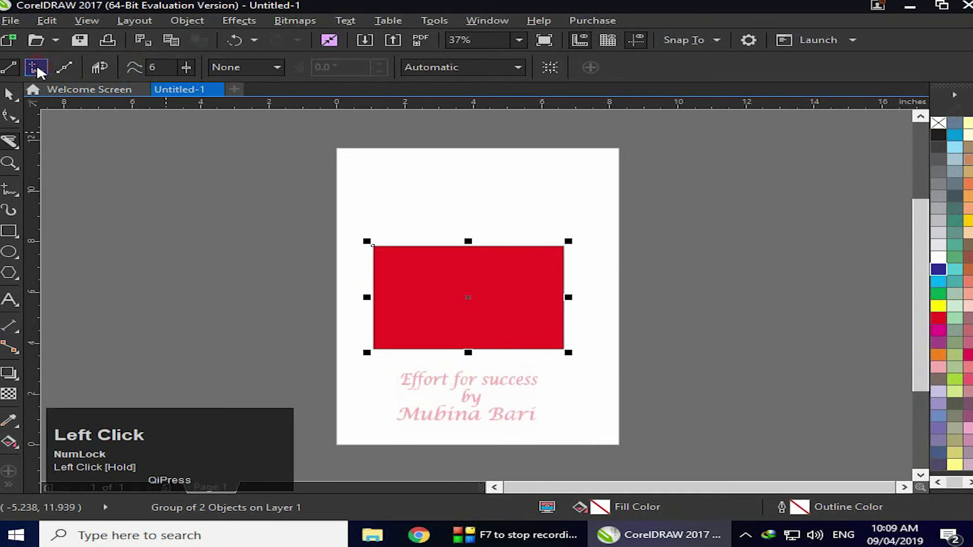
{"action": "left_click", "coordinate": [38, 71]}
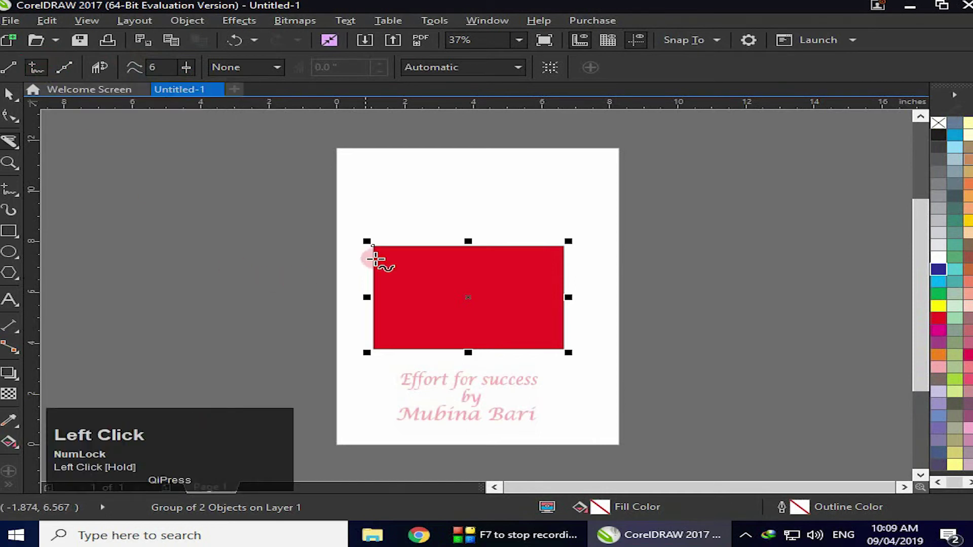
{"action": "mouse_move", "coordinate": [386, 229]}
{"action": "left_mouse_down"}
{"action": "mouse_move", "coordinate": [421, 258]}
{"action": "mouse_move", "coordinate": [406, 290]}
{"action": "left_mouse_up"}
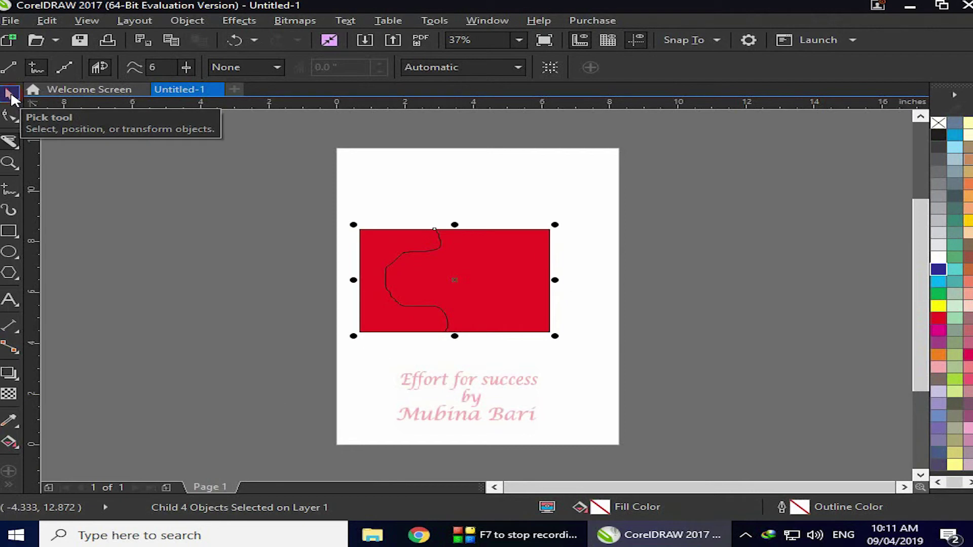
Ungroup the sliced red rectangle and move its left piece off the page to the left.
{"action": "left_click", "coordinate": [11, 97]}
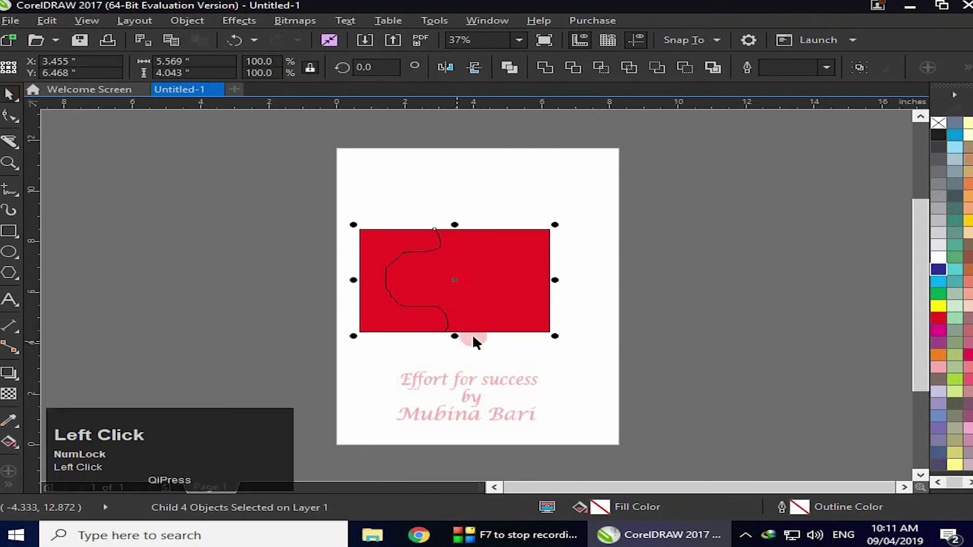
{"action": "left_click", "coordinate": [404, 392]}
{"action": "left_click", "coordinate": [408, 326]}
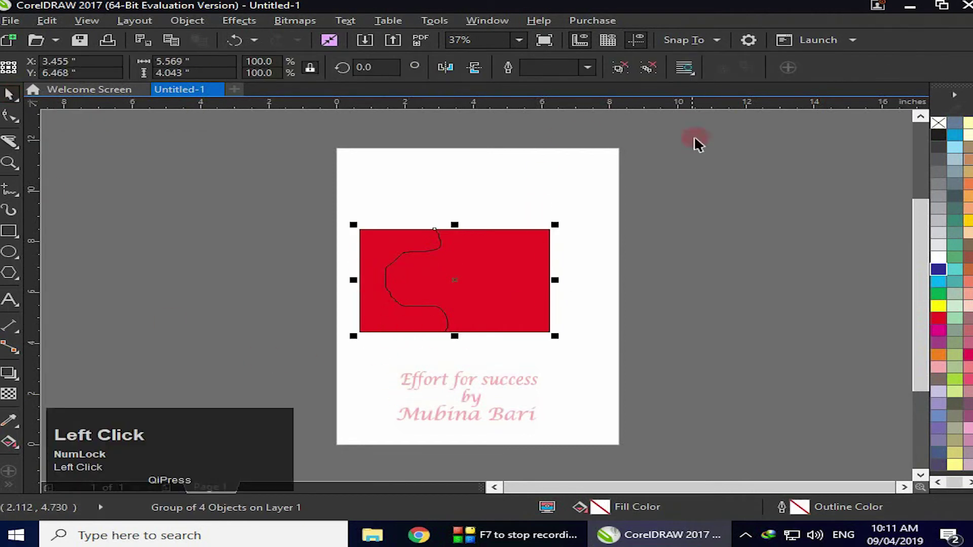
{"action": "left_click", "coordinate": [618, 68]}
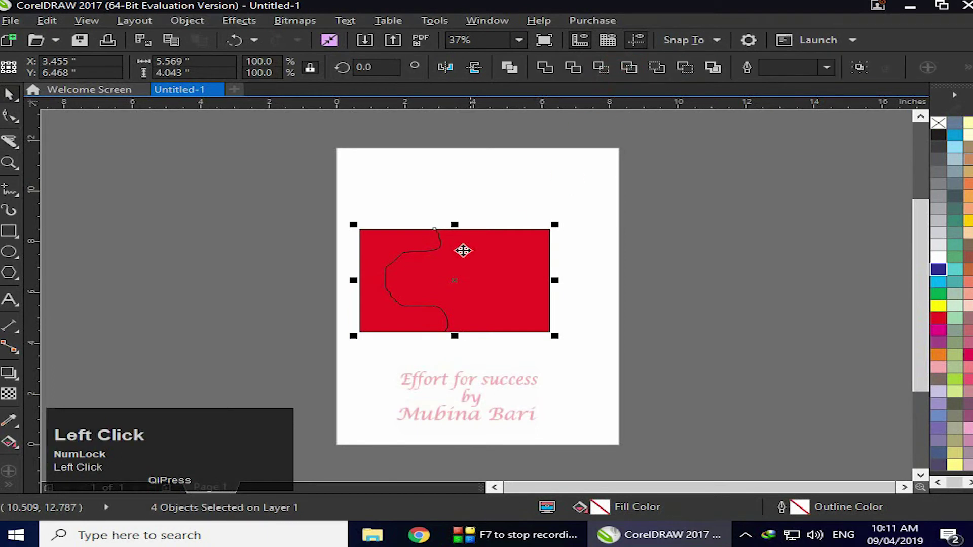
{"action": "left_click_drag", "start_coordinate": [379, 302], "coordinate": [338, 339]}
{"action": "left_click", "coordinate": [337, 339]}
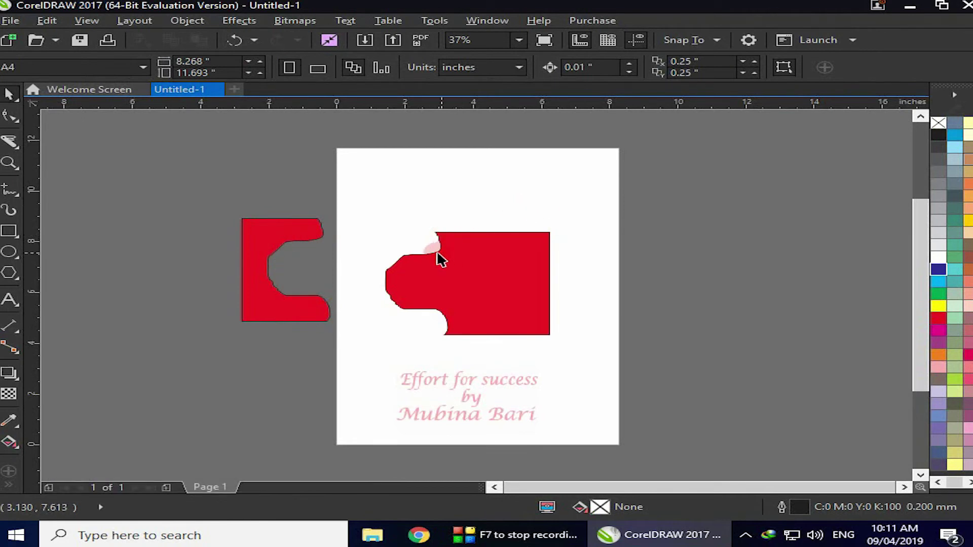
{"action": "left_click", "coordinate": [424, 323]}
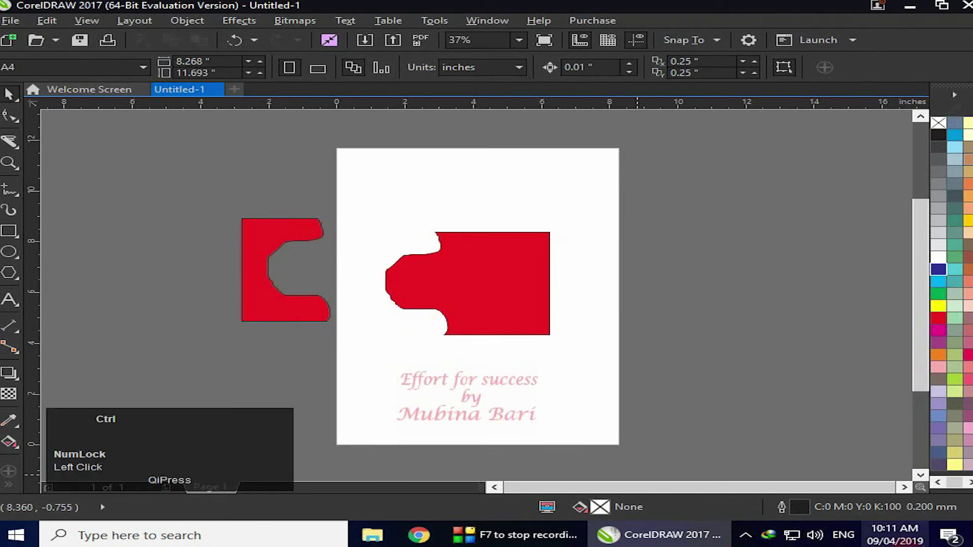
Undo the move, the ungrouping and the freehand cut to restore the uncut red rectangle.
{"action": "key", "text": "ctrl+z"}
{"action": "key", "text": "ctrl+z"}
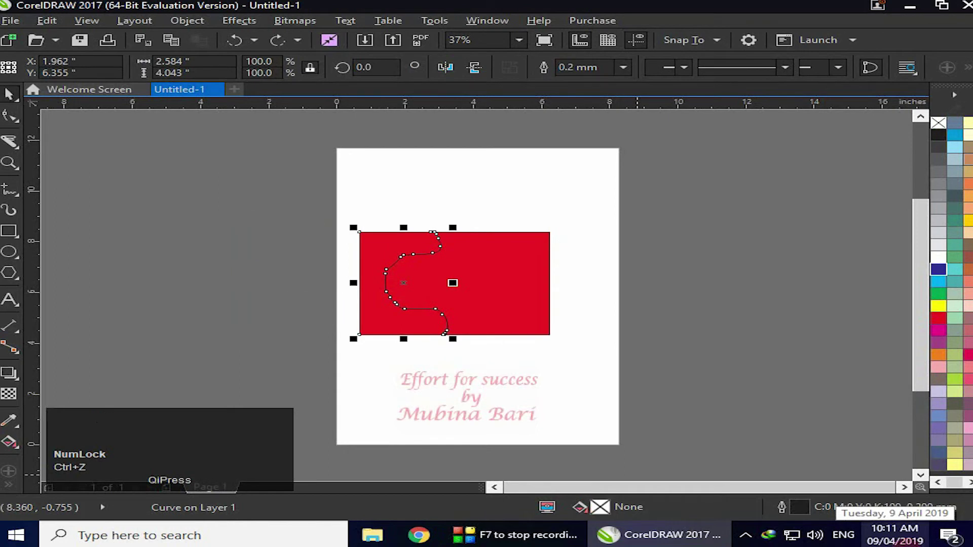
{"action": "key", "text": "ctrl+z"}
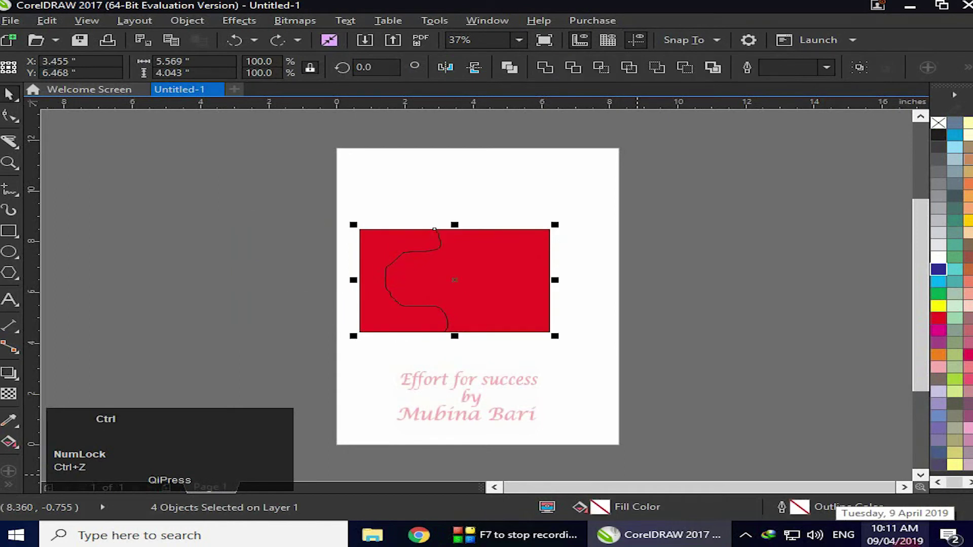
{"action": "key", "text": "ctrl+z"}
{"action": "key", "text": "ctrl+z"}
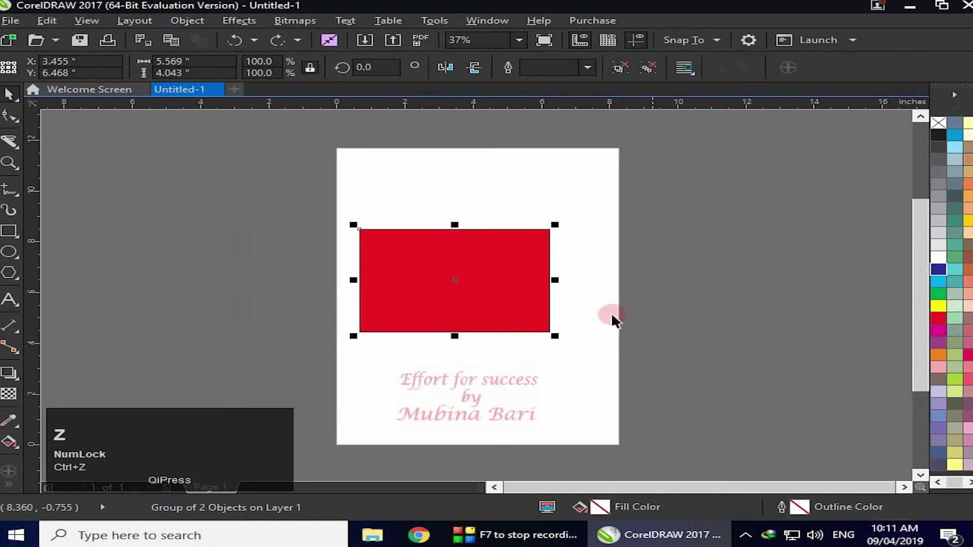
Set the Knife tool's freehand smoothing to 70 and slice the red rectangle from top to bottom along a wavy freehand curve.
{"action": "left_click", "coordinate": [10, 143]}
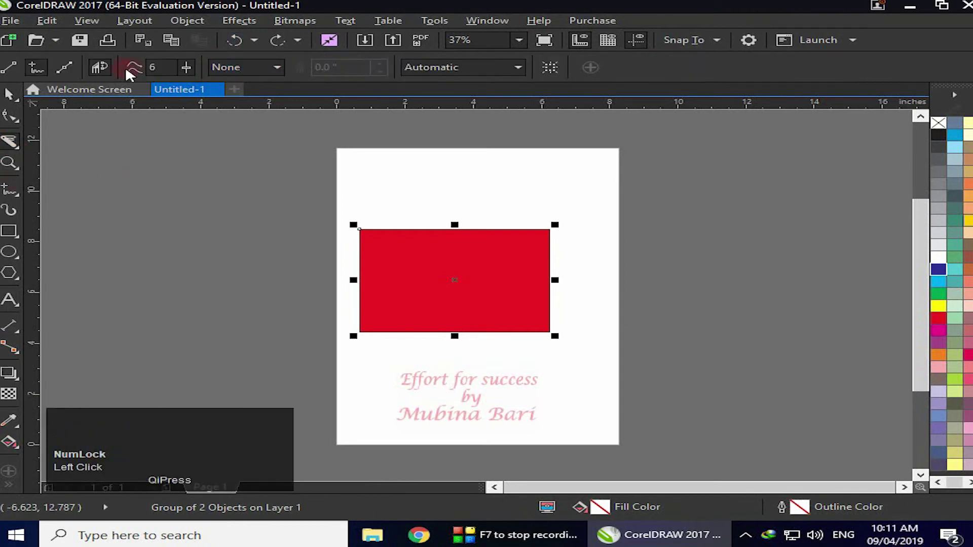
{"action": "left_click", "coordinate": [186, 69]}
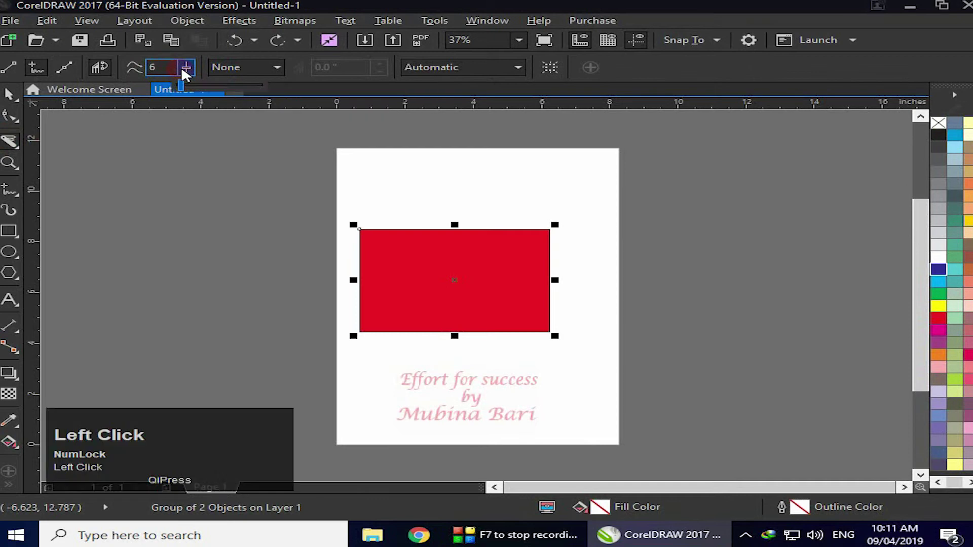
{"action": "left_click_drag", "start_coordinate": [181, 85], "coordinate": [244, 102]}
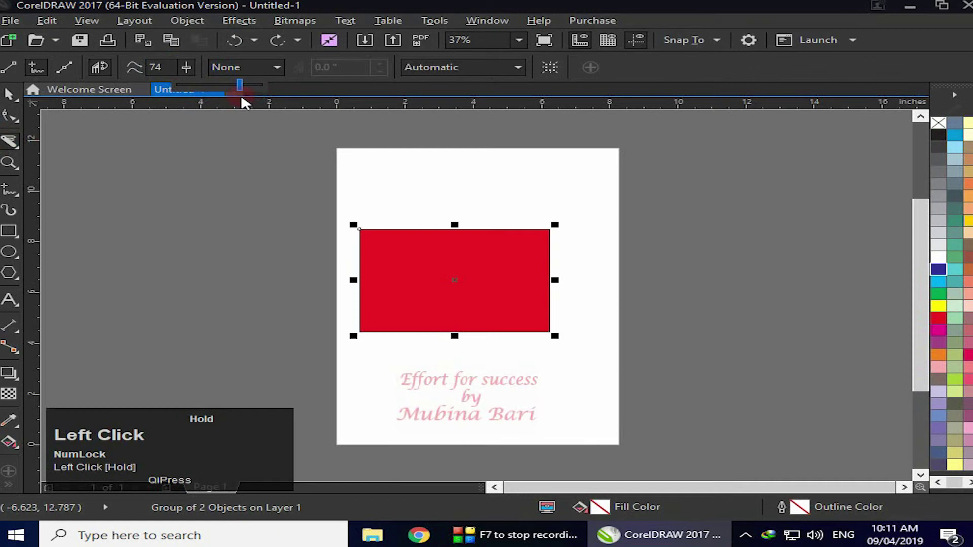
{"action": "mouse_move", "coordinate": [242, 103]}
{"action": "left_mouse_down"}
{"action": "mouse_move", "coordinate": [228, 103]}
{"action": "mouse_move", "coordinate": [237, 99]}
{"action": "left_mouse_up"}
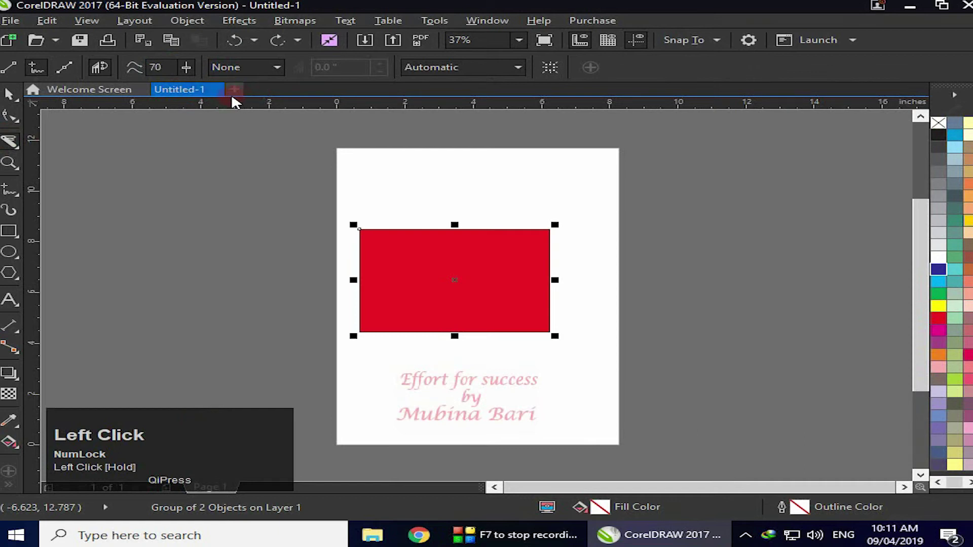
{"action": "left_click", "coordinate": [41, 67]}
{"action": "left_click", "coordinate": [36, 67]}
{"action": "mouse_move", "coordinate": [399, 209]}
{"action": "left_mouse_down"}
{"action": "mouse_move", "coordinate": [436, 223]}
{"action": "mouse_move", "coordinate": [420, 272]}
{"action": "mouse_move", "coordinate": [459, 313]}
{"action": "mouse_move", "coordinate": [440, 342]}
{"action": "left_mouse_up"}
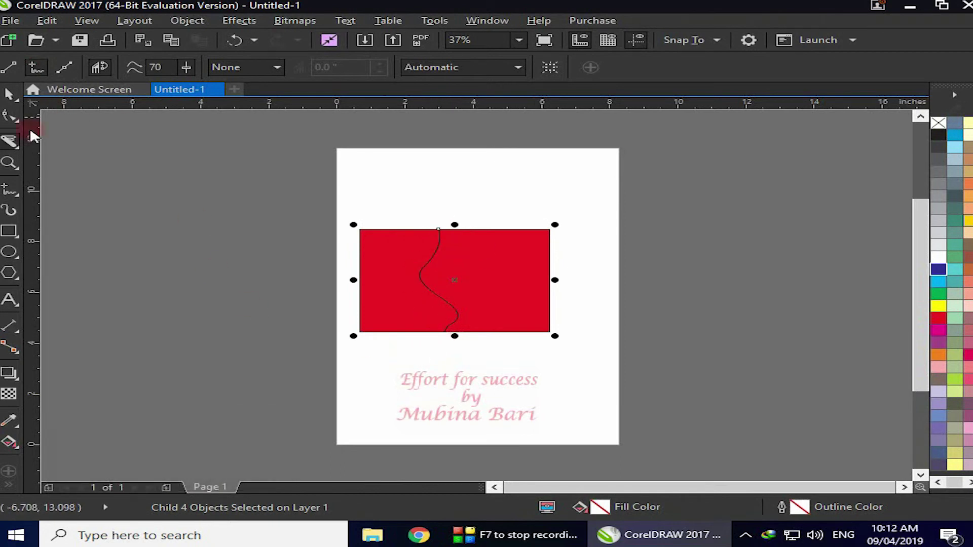
Ungroup the wavy-cut rectangle and move its left piece away to the left of the other piece.
{"action": "left_click", "coordinate": [9, 94]}
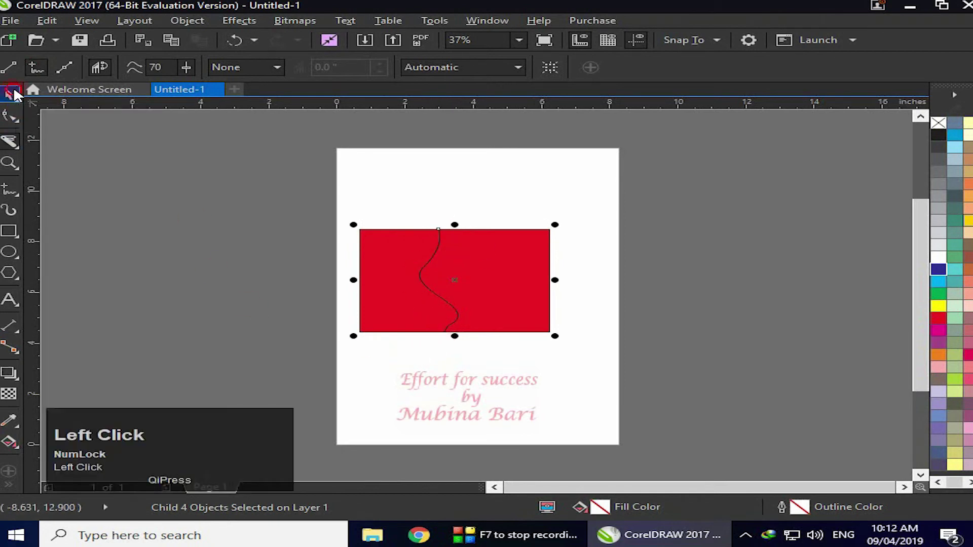
{"action": "left_click", "coordinate": [368, 280]}
{"action": "left_click", "coordinate": [649, 69]}
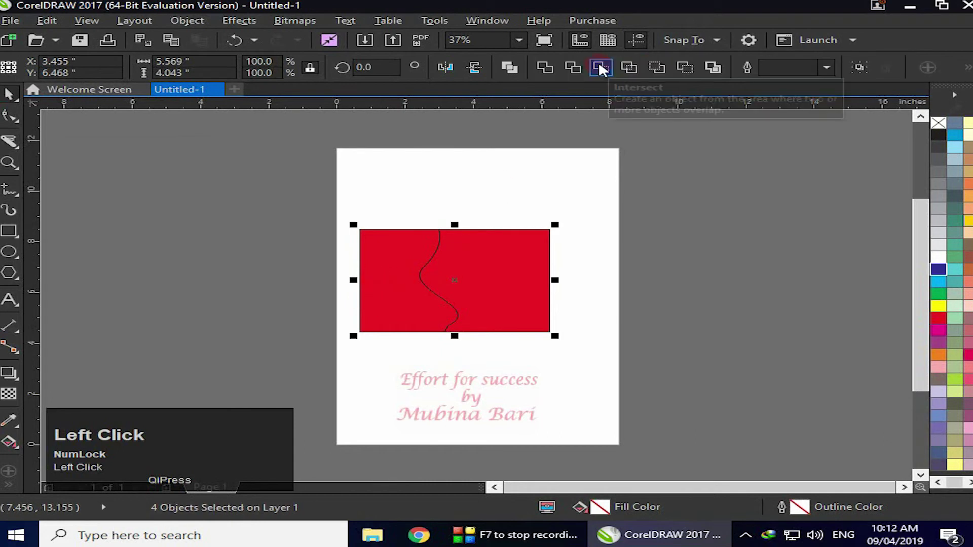
{"action": "left_click", "coordinate": [466, 360]}
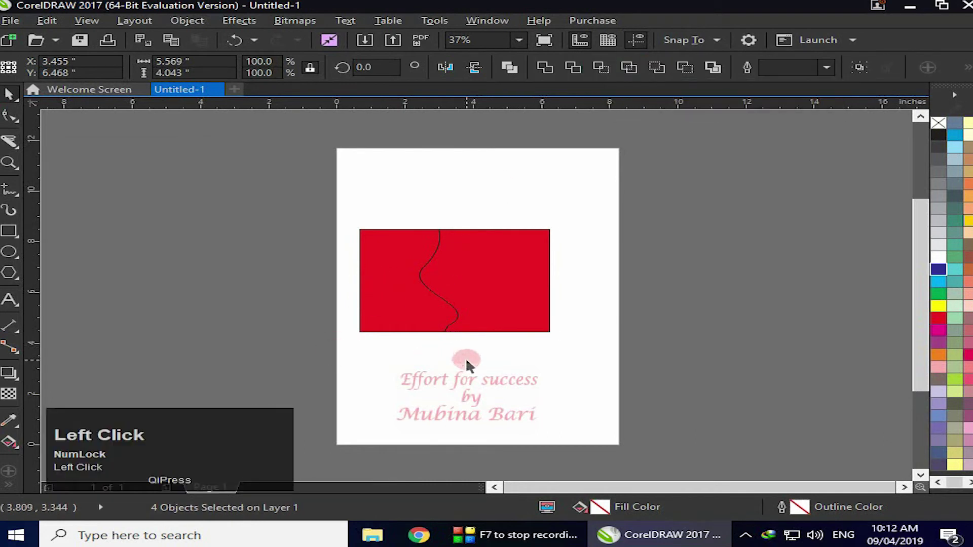
{"action": "left_click", "coordinate": [415, 326]}
{"action": "mouse_move", "coordinate": [408, 282]}
{"action": "left_mouse_down"}
{"action": "mouse_move", "coordinate": [376, 284]}
{"action": "mouse_move", "coordinate": [357, 315]}
{"action": "mouse_move", "coordinate": [331, 316]}
{"action": "left_mouse_up"}
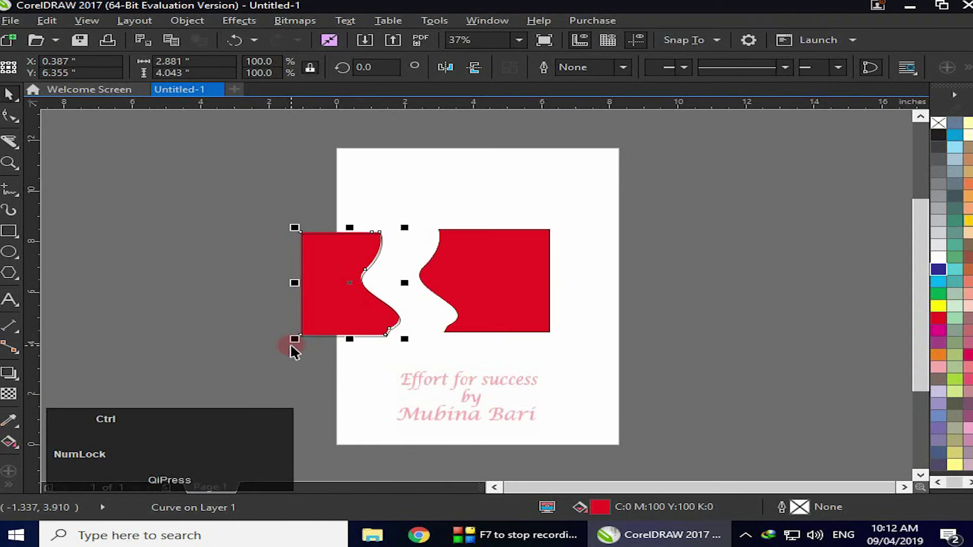
Undo back to the uncut red rectangle and review the Knife tool's cut span options.
{"action": "key", "text": "ctrl+z"}
{"action": "key", "text": "ctrl+z"}
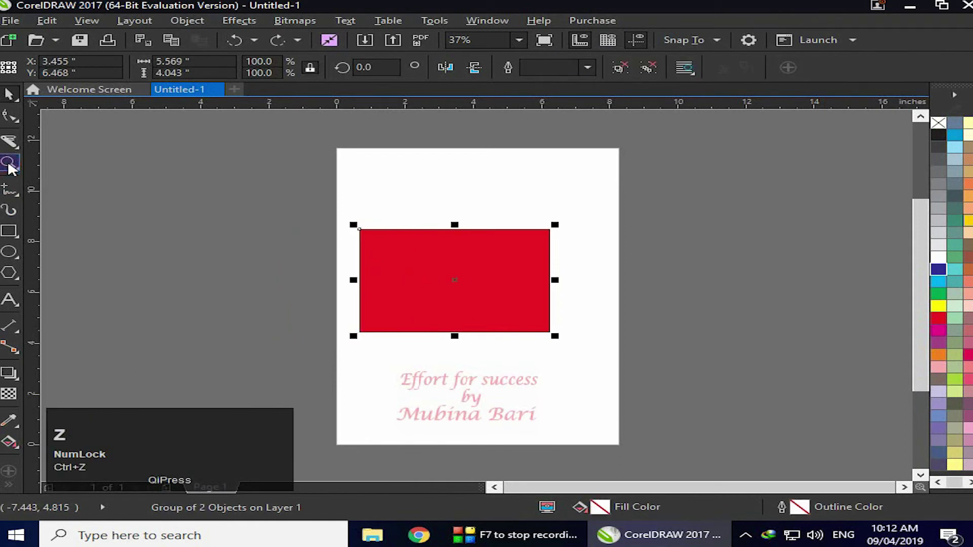
{"action": "left_click", "coordinate": [9, 141]}
{"action": "left_click", "coordinate": [246, 67]}
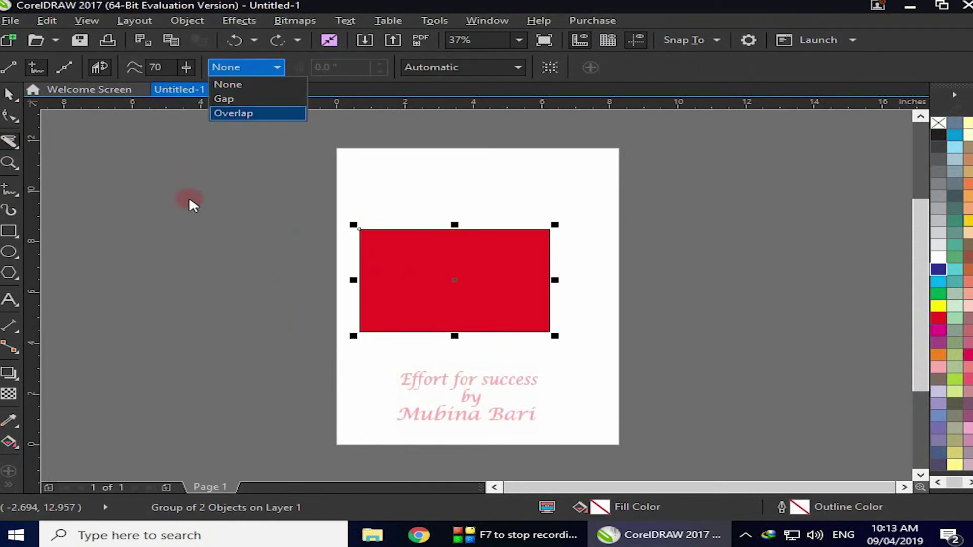
{"action": "left_click", "coordinate": [192, 201]}
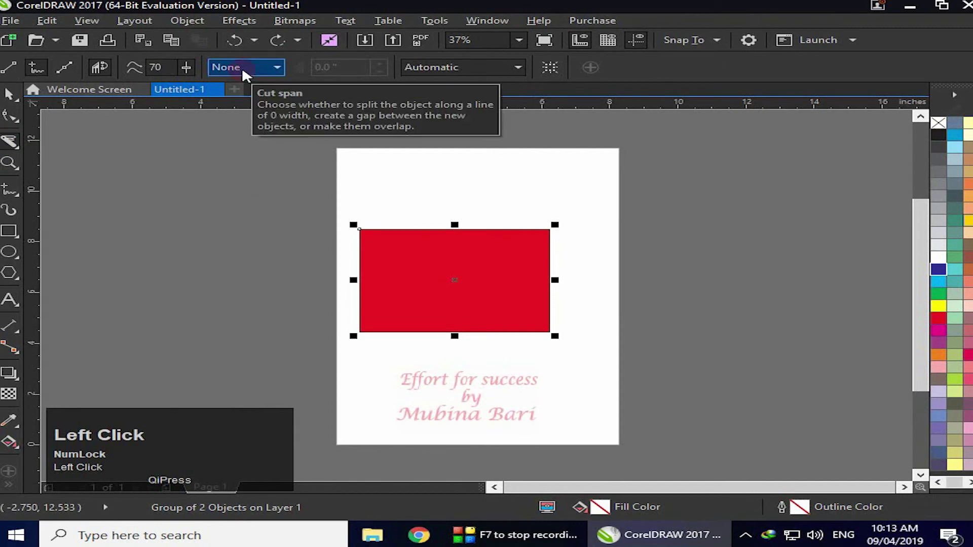
{"action": "left_click", "coordinate": [278, 68]}
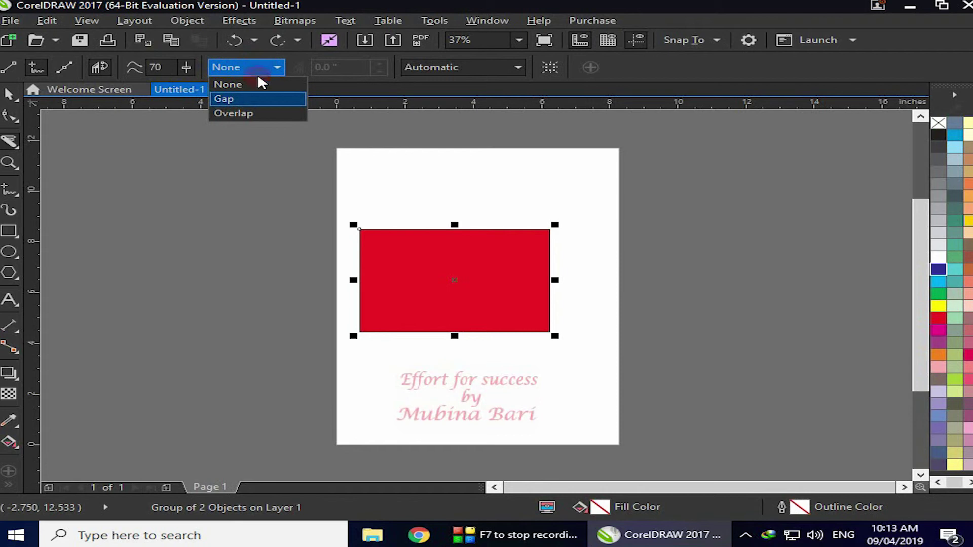
{"action": "left_click", "coordinate": [202, 193]}
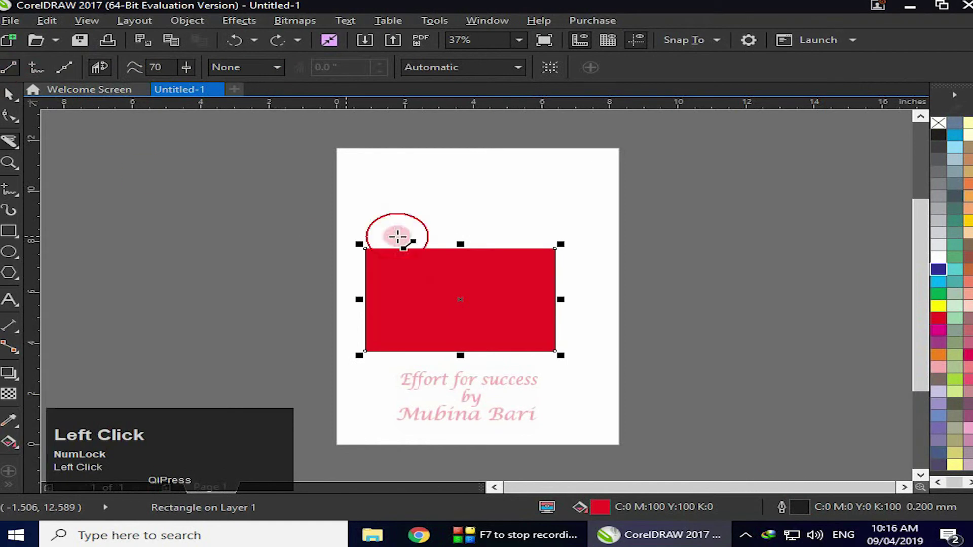
Slice the red rectangle along a slanted 2-point line with the cut span at None, and undo the cut.
{"action": "left_click_drag", "start_coordinate": [429, 248], "coordinate": [453, 385]}
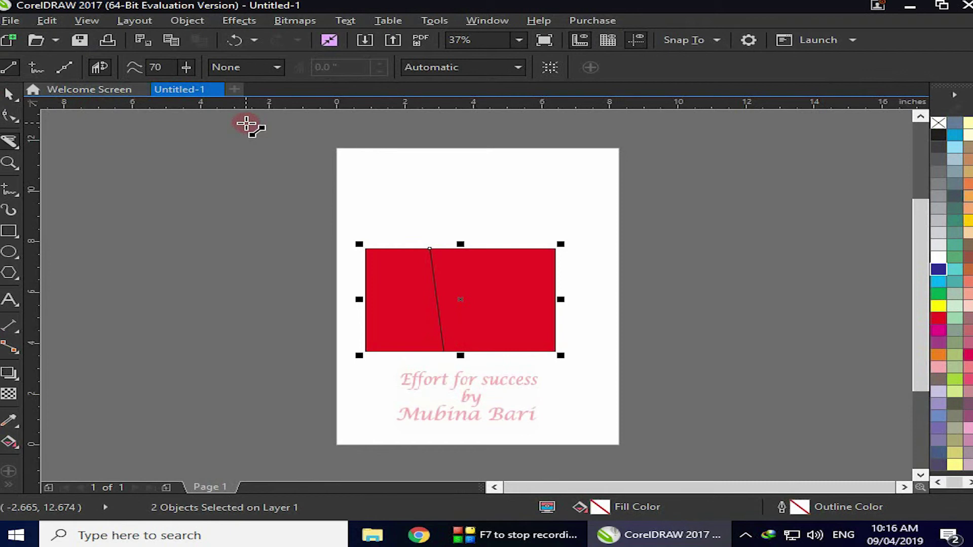
{"action": "key", "text": "ctrl+z"}
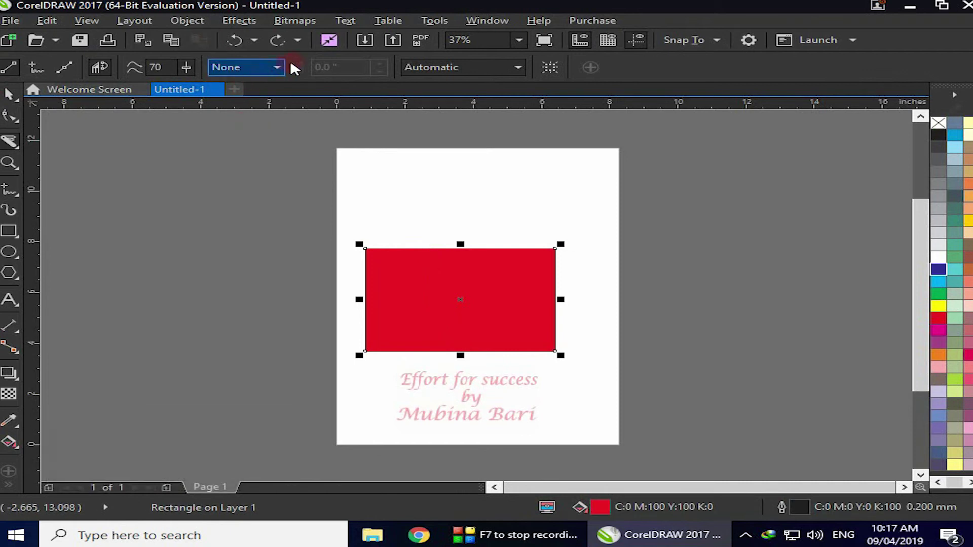
Set the cut span to Gap with a width of 0.2 inches and slice the red rectangle along a slanted 2-point line.
{"action": "left_click", "coordinate": [278, 67]}
{"action": "left_click", "coordinate": [243, 100]}
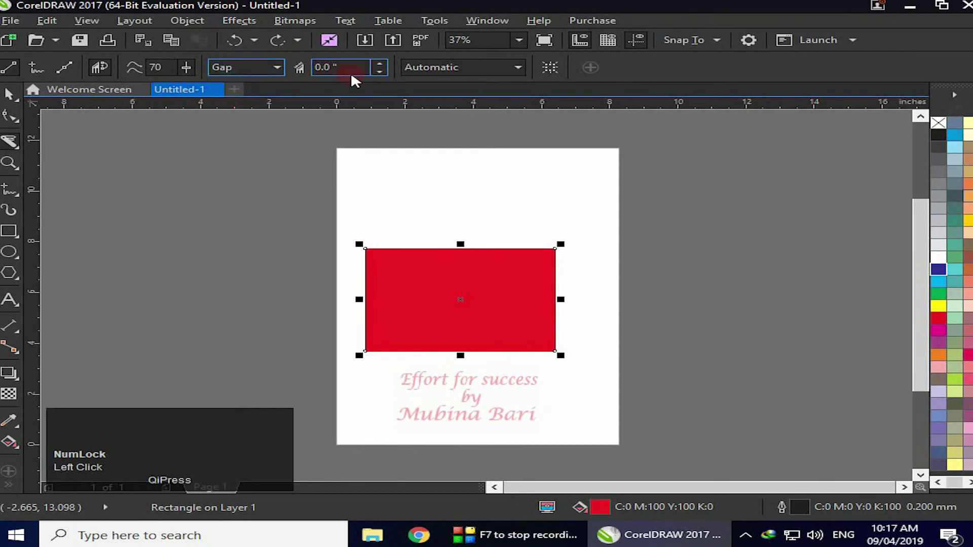
{"action": "left_click", "coordinate": [379, 65]}
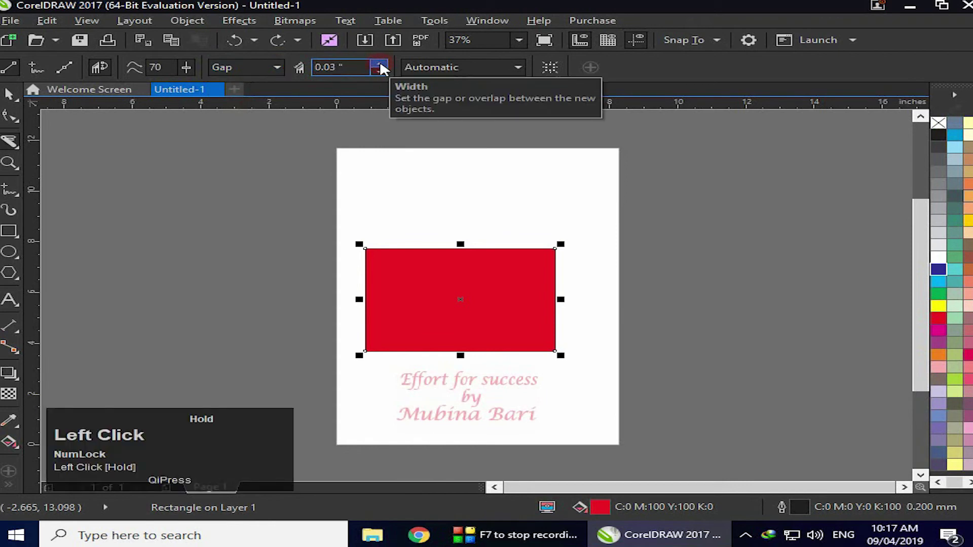
{"action": "left_click_drag", "start_coordinate": [380, 66], "coordinate": [380, 66]}
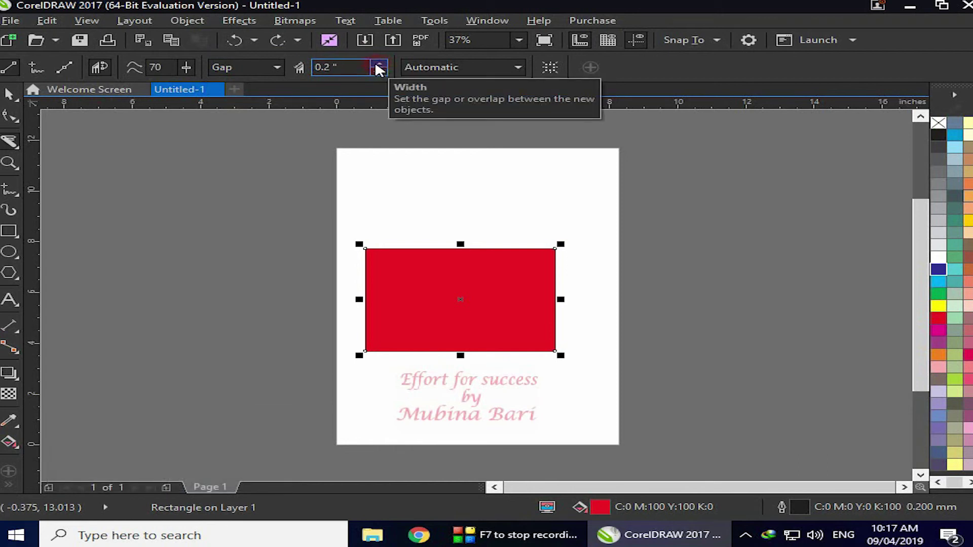
{"action": "left_click", "coordinate": [226, 211]}
{"action": "left_click_drag", "start_coordinate": [434, 238], "coordinate": [495, 391]}
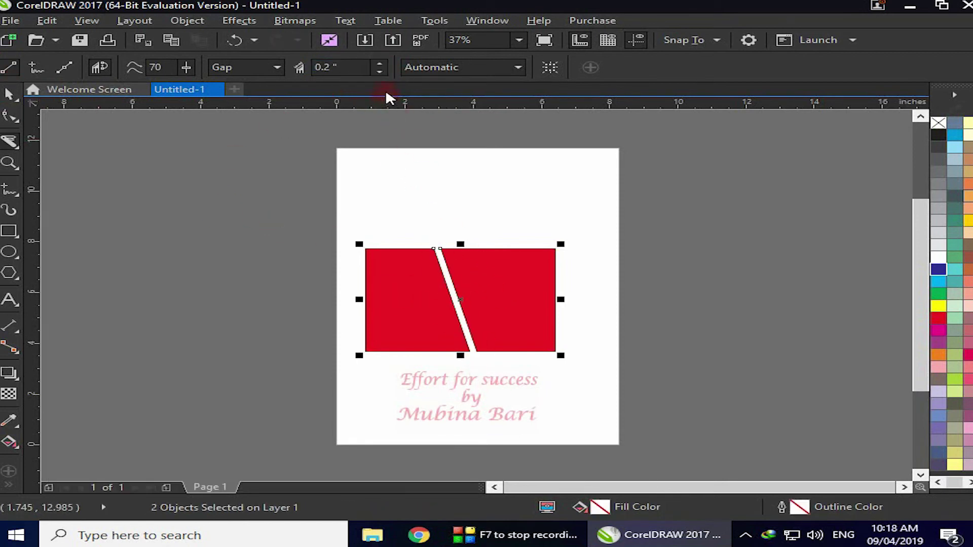
Undo the gap cut, then slice the red rectangle along a slanted 2-point line with the cut span set to Overlap.
{"action": "key", "text": "ctrl+z"}
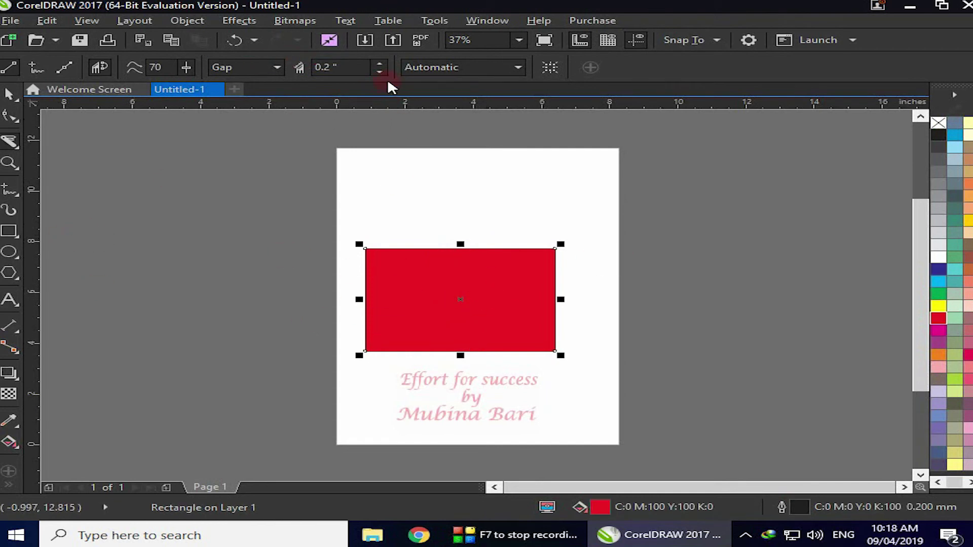
{"action": "left_click", "coordinate": [278, 67]}
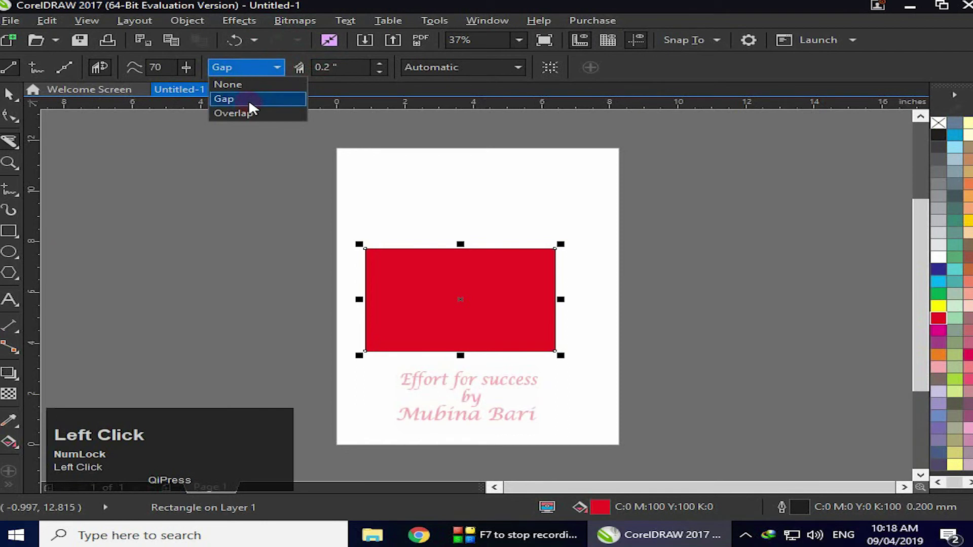
{"action": "left_click", "coordinate": [247, 114]}
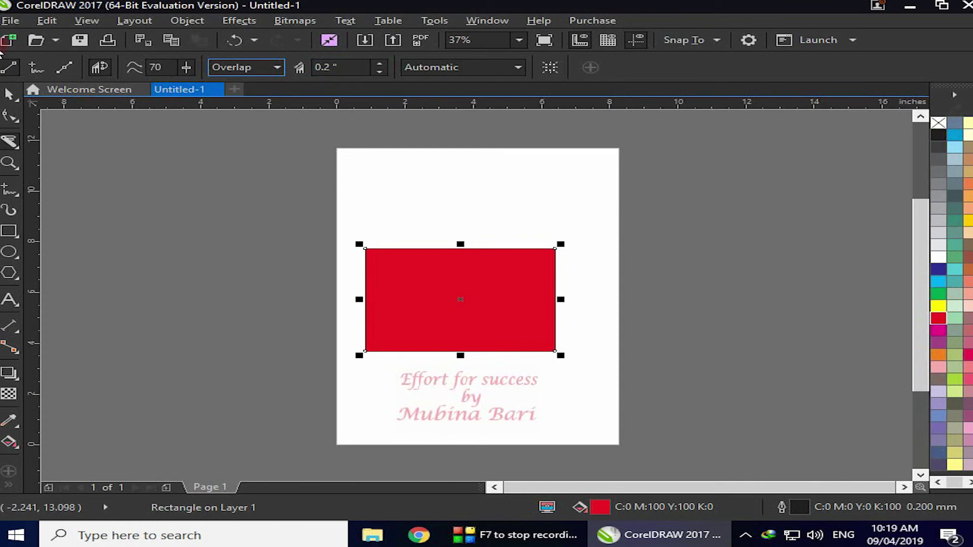
{"action": "left_click", "coordinate": [363, 283]}
{"action": "mouse_move", "coordinate": [429, 242]}
{"action": "left_mouse_down"}
{"action": "mouse_move", "coordinate": [448, 300]}
{"action": "mouse_move", "coordinate": [457, 377]}
{"action": "left_mouse_up"}
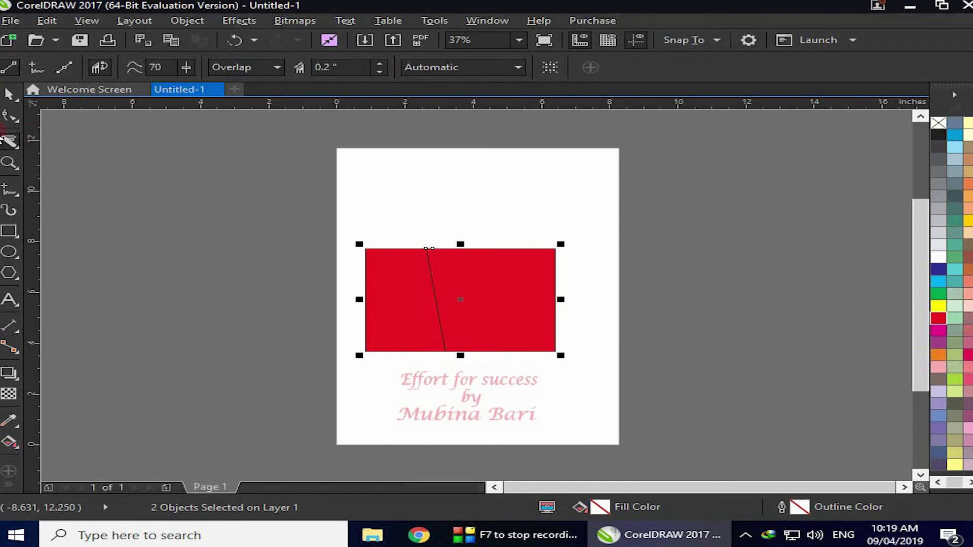
Select the right piece of the sliced rectangle, fill it with cyan and nudge it slightly upward.
{"action": "left_click", "coordinate": [15, 116]}
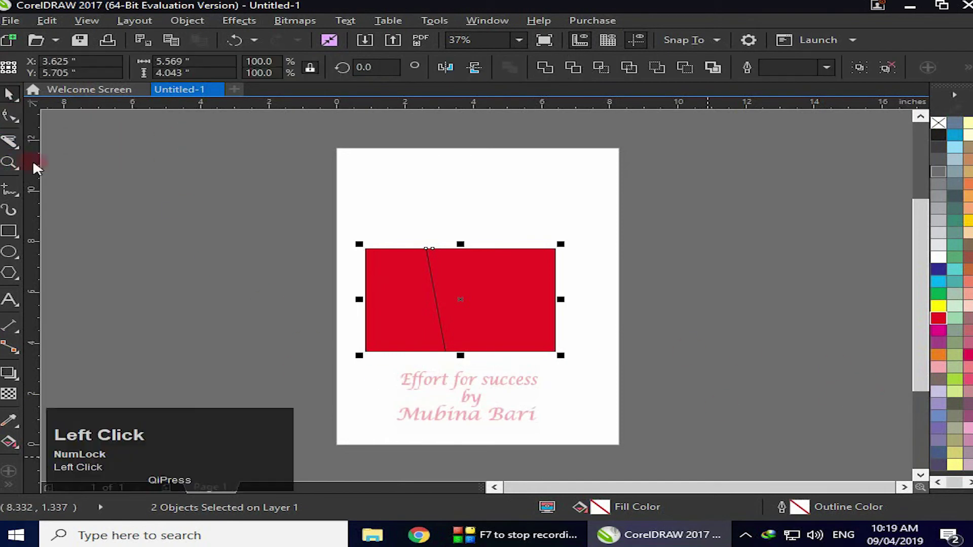
{"action": "key", "text": "ctrl+g"}
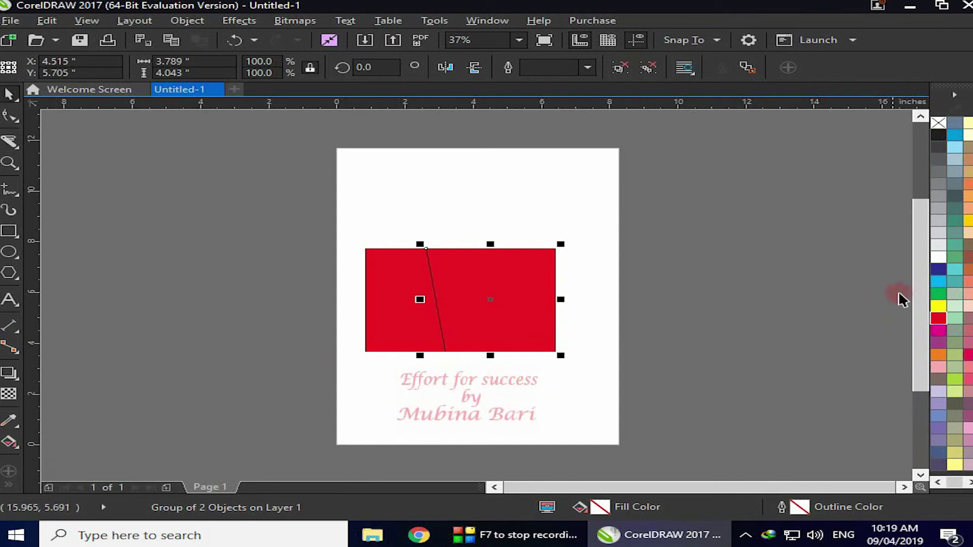
{"action": "left_click", "coordinate": [946, 284]}
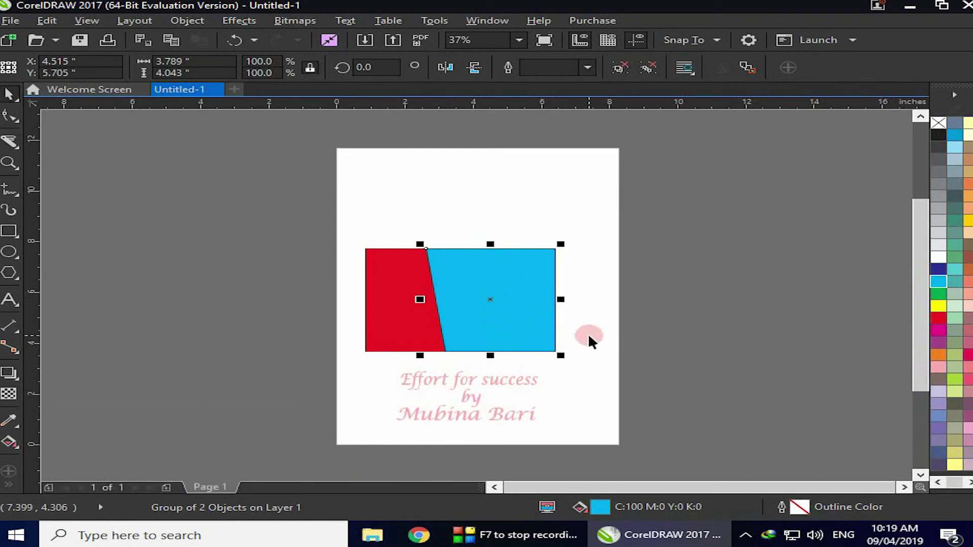
{"action": "key", "text": "Up"}
{"action": "key", "text": "Up"}
{"action": "key", "text": "Up"}
{"action": "key", "text": "Up"}
{"action": "key", "text": "Up"}
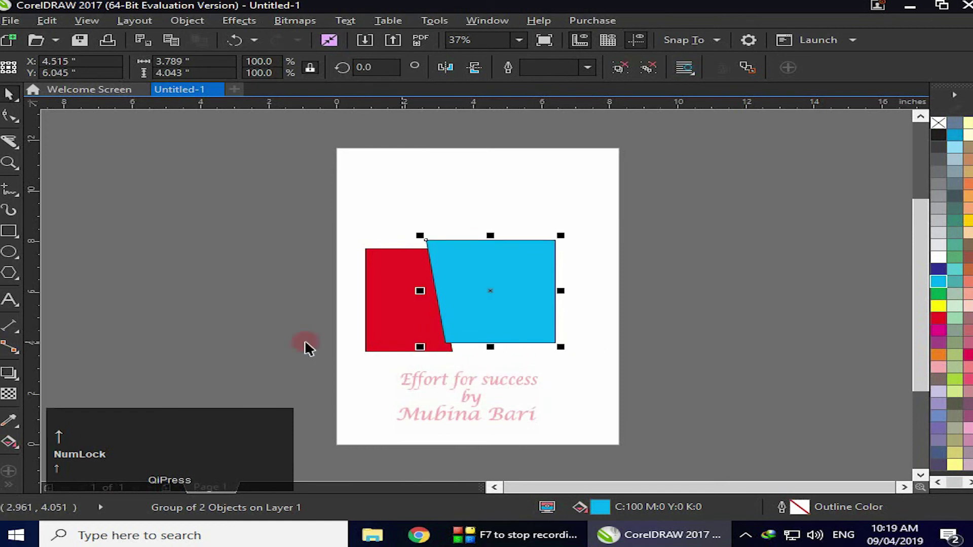
Examine the overlap between the red and cyan pieces up close at the lower end of the cut.
{"action": "left_click", "coordinate": [9, 163]}
{"action": "left_click_drag", "start_coordinate": [420, 318], "coordinate": [473, 374]}
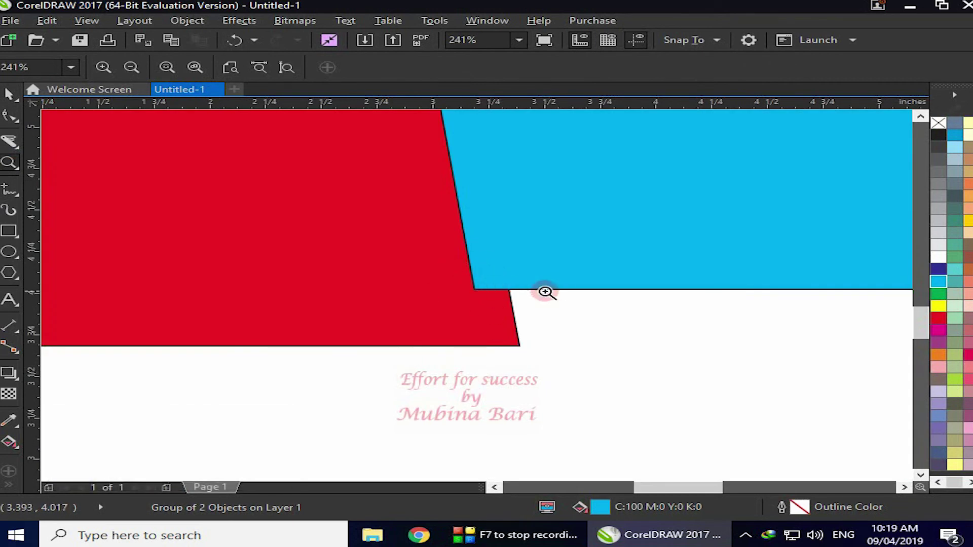
{"action": "left_click", "coordinate": [231, 67]}
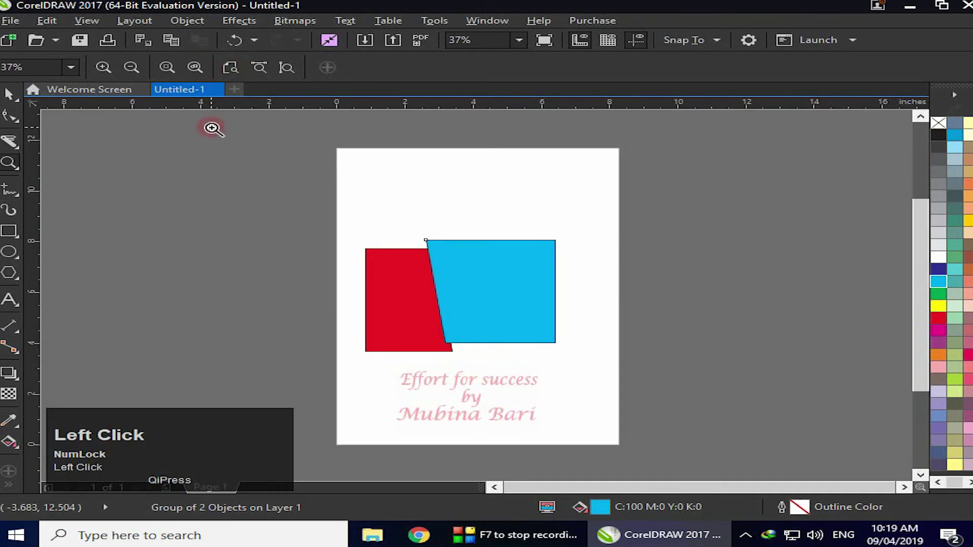
Undo back to the uncut red rectangle and set the Knife tool's outline option to Convert to objects.
{"action": "left_click", "coordinate": [20, 137]}
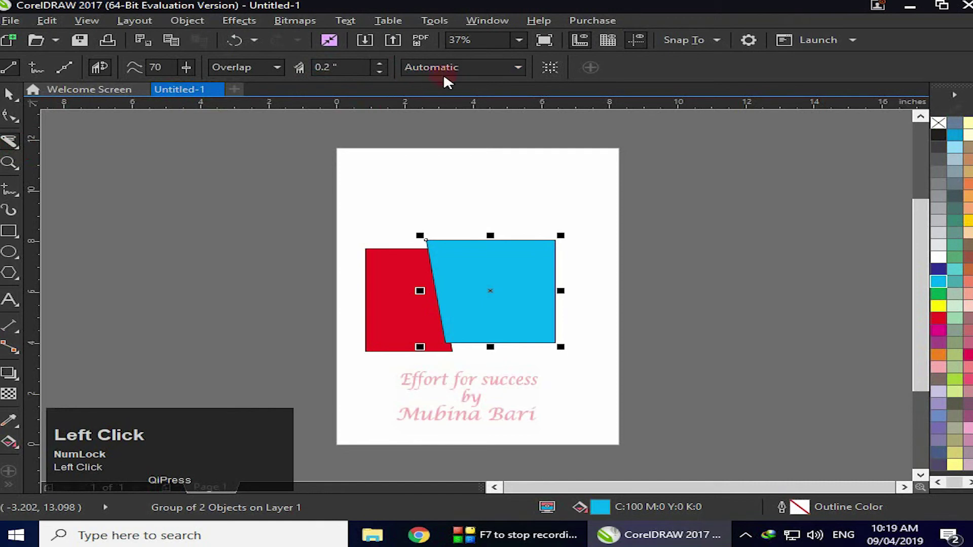
{"action": "key", "text": "ctrl+z"}
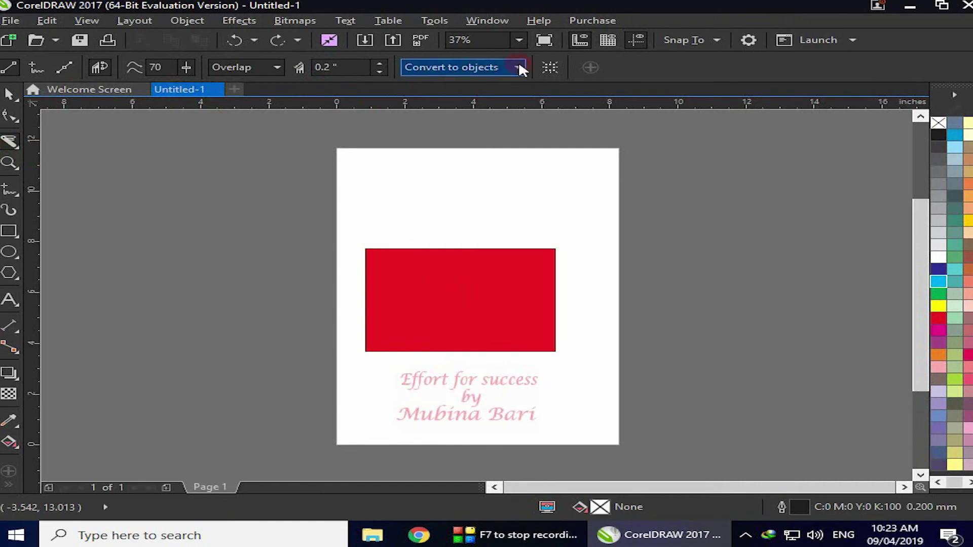
{"action": "left_click", "coordinate": [518, 66]}
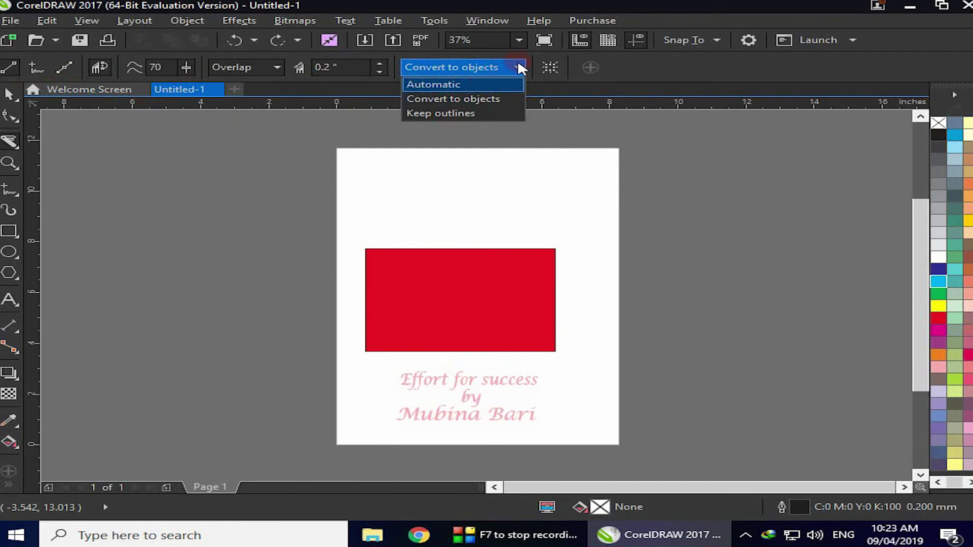
{"action": "left_click", "coordinate": [466, 85]}
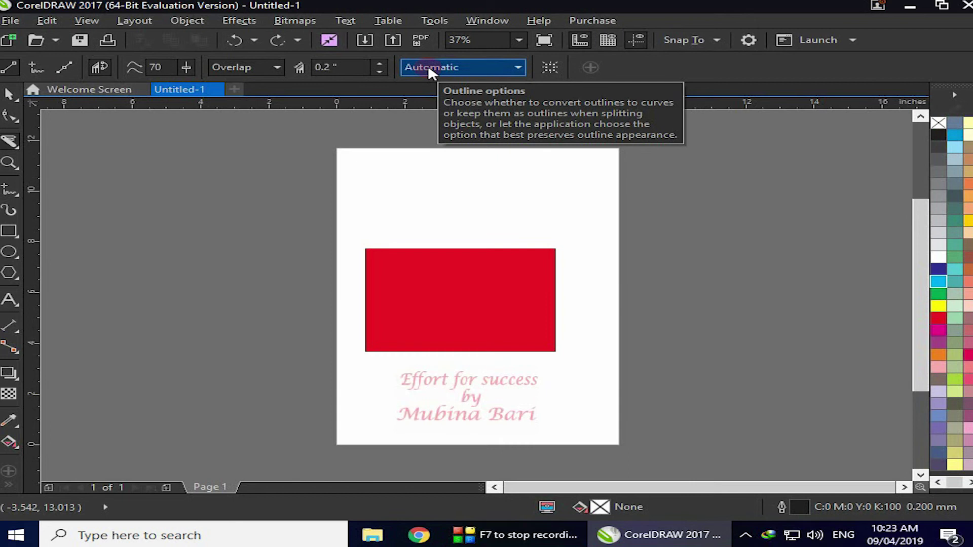
{"action": "left_click", "coordinate": [519, 66]}
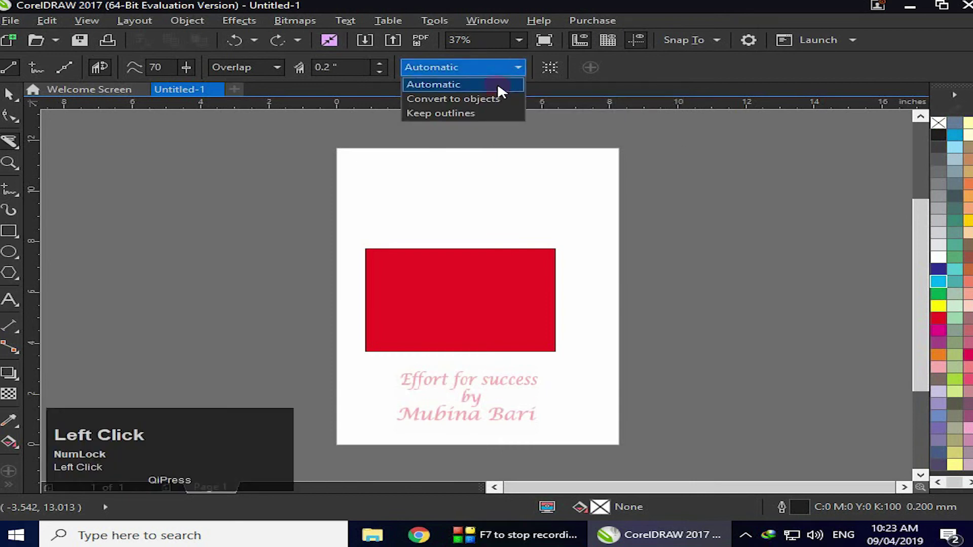
{"action": "left_click", "coordinate": [491, 98]}
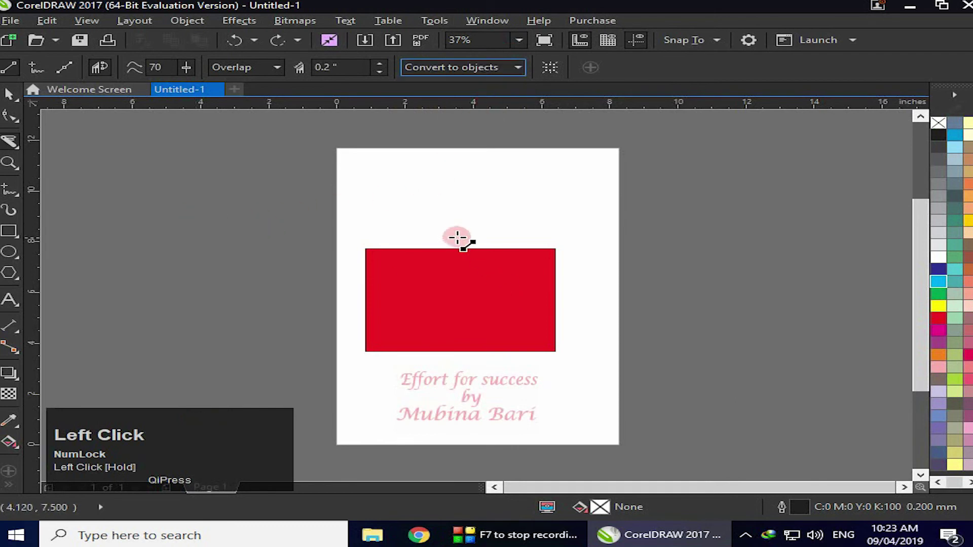
Slice the red rectangle along a slanted 2-point line and move the two pieces apart sideways.
{"action": "left_click_drag", "start_coordinate": [455, 237], "coordinate": [496, 368]}
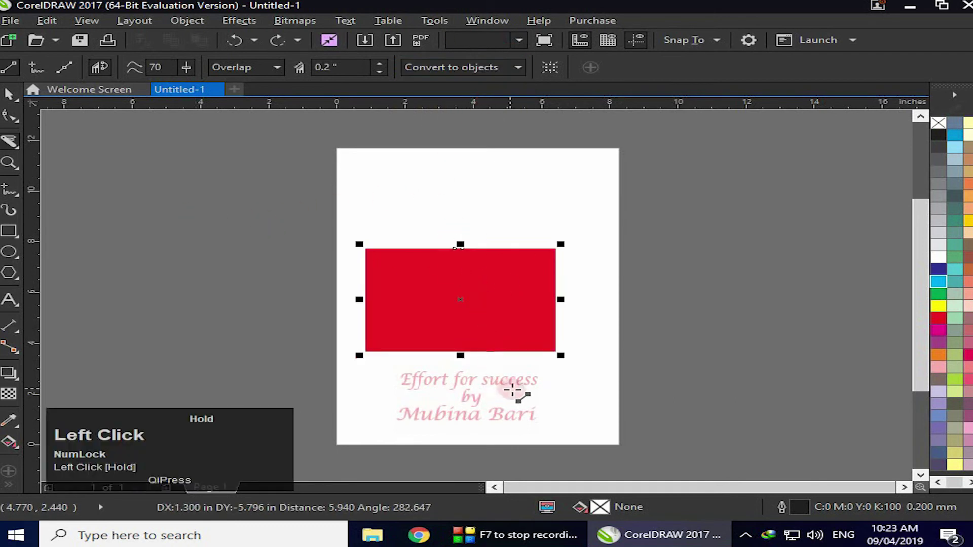
{"action": "left_click", "coordinate": [7, 96]}
{"action": "left_click", "coordinate": [628, 378]}
{"action": "left_click_drag", "start_coordinate": [517, 309], "coordinate": [623, 300]}
{"action": "left_click_drag", "start_coordinate": [462, 310], "coordinate": [424, 311]}
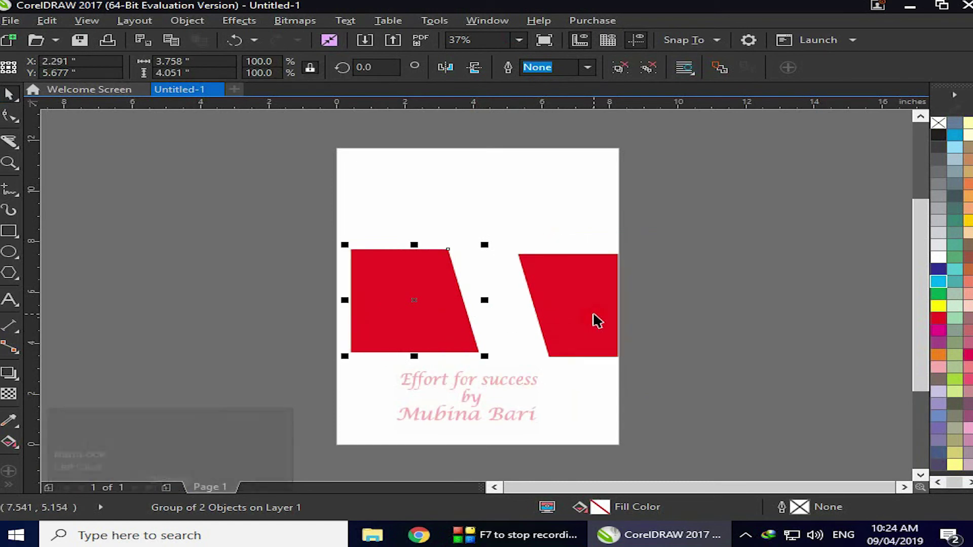
Undo the moves and the cut, and move the whole red rectangle off the page to the upper right.
{"action": "left_click", "coordinate": [596, 319]}
{"action": "key", "text": "ctrl+z"}
{"action": "key", "text": "ctrl+z"}
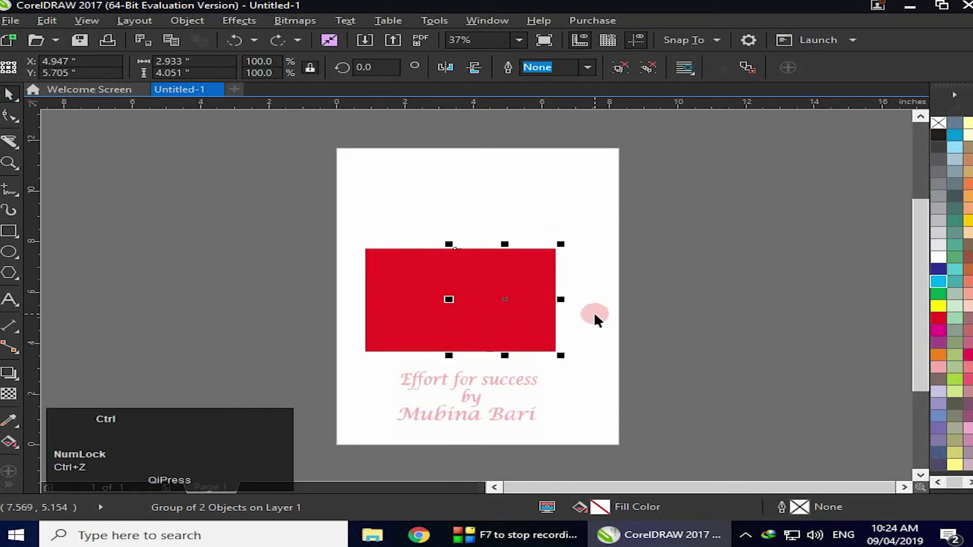
{"action": "key", "text": "ctrl+z"}
{"action": "left_click_drag", "start_coordinate": [467, 281], "coordinate": [716, 198]}
Draw a nearly horizontal 2-point line about 5.57 inches long across the middle of the page.
{"action": "left_click", "coordinate": [16, 193]}
{"action": "left_click", "coordinate": [84, 207]}
{"action": "left_click_drag", "start_coordinate": [377, 263], "coordinate": [572, 263]}
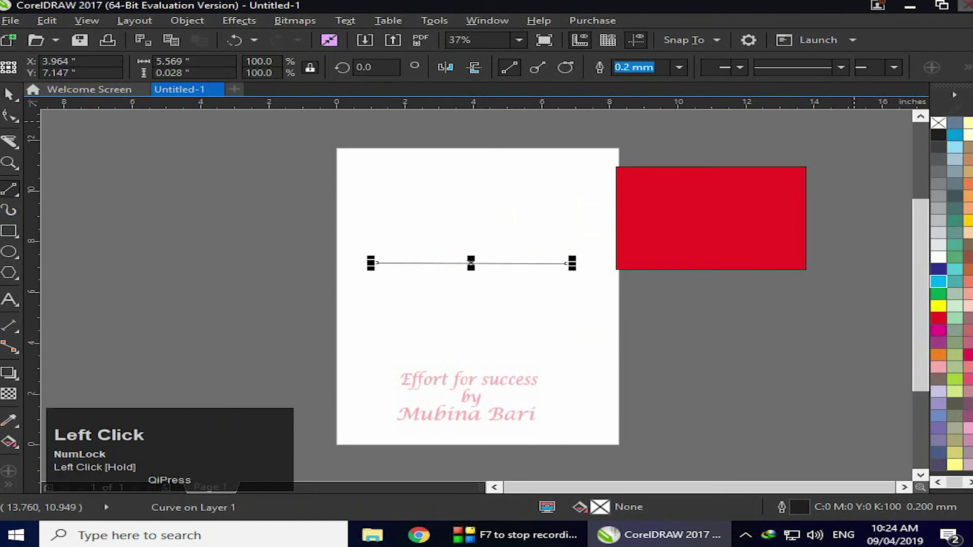
Set the line's outline width to 3.0 mm and give it a solid triangular start arrowhead and a feathered tail end.
{"action": "left_click", "coordinate": [679, 67]}
{"action": "left_click", "coordinate": [661, 167]}
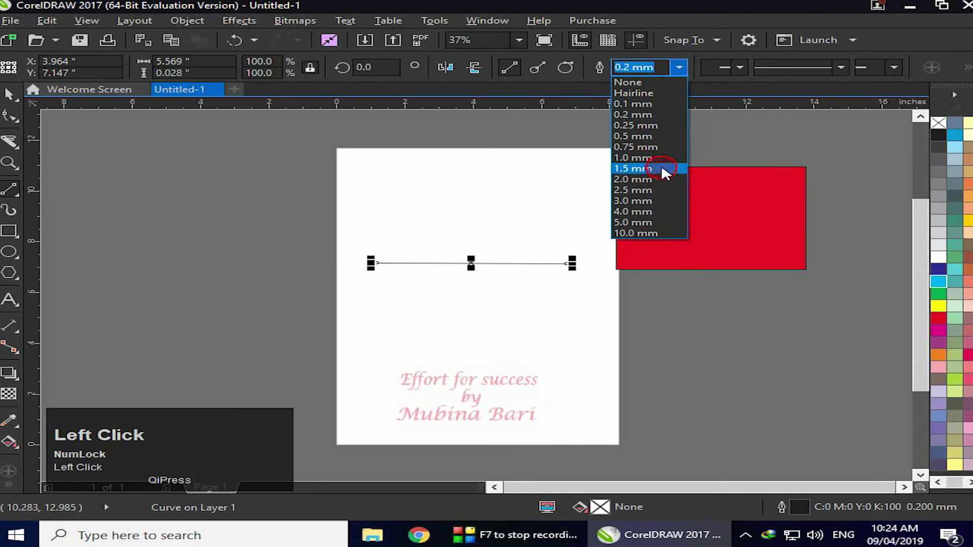
{"action": "left_click", "coordinate": [679, 67]}
{"action": "left_click", "coordinate": [611, 175]}
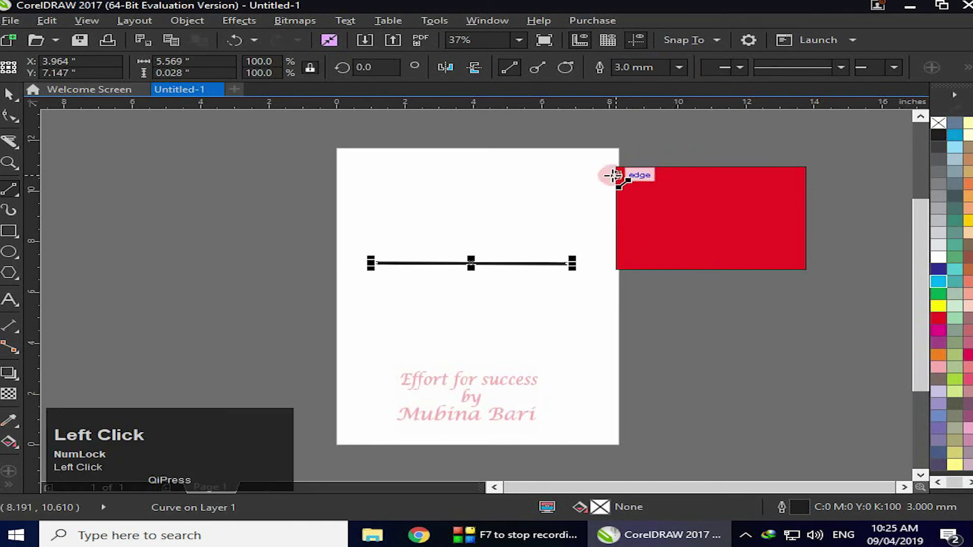
{"action": "left_click", "coordinate": [741, 70]}
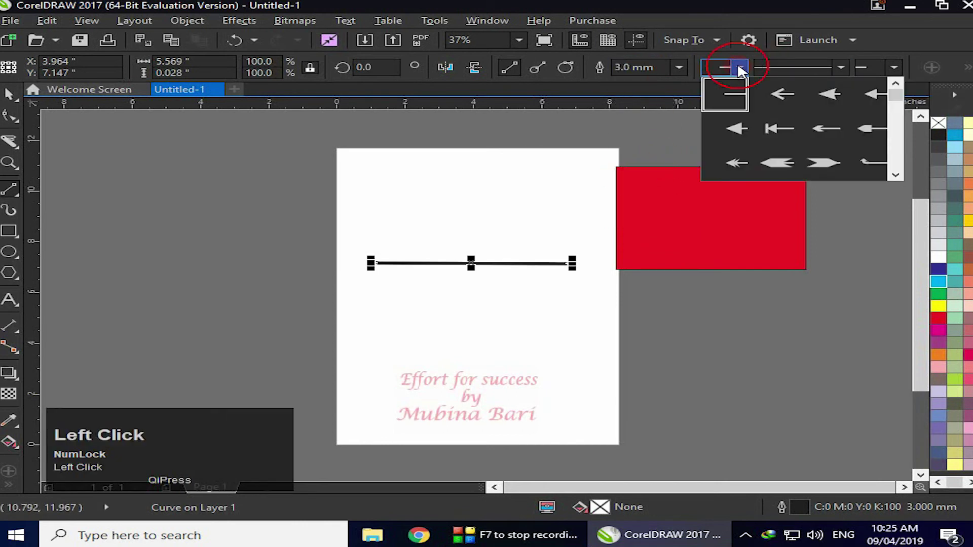
{"action": "left_click", "coordinate": [738, 130]}
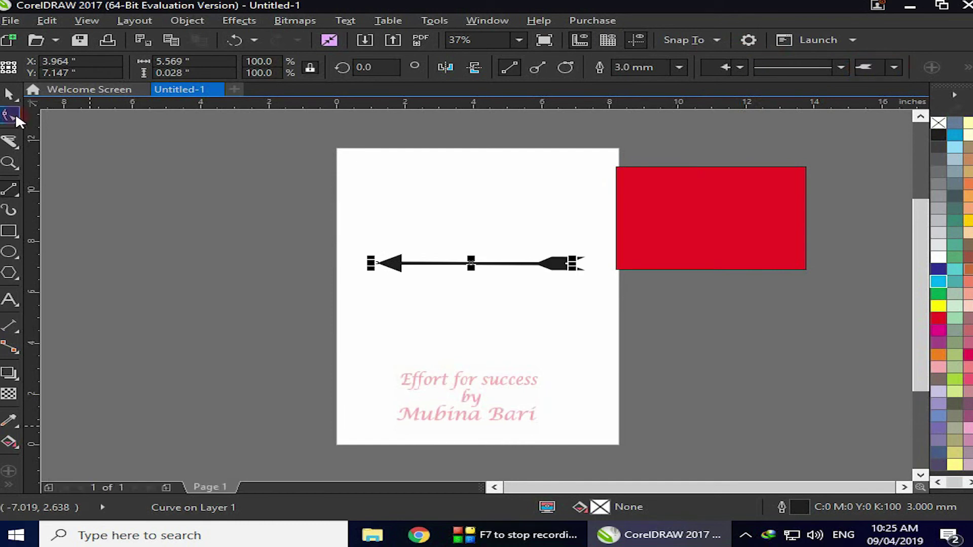
Slice the arrow with the Knife tool across its middle using Convert to objects, and move the two halves apart.
{"action": "left_click", "coordinate": [9, 141]}
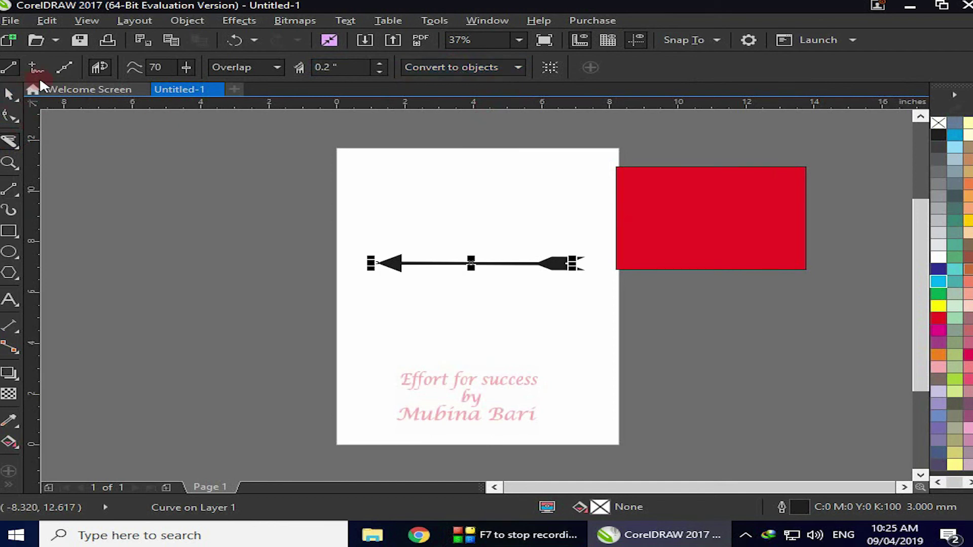
{"action": "left_click_drag", "start_coordinate": [460, 217], "coordinate": [477, 334]}
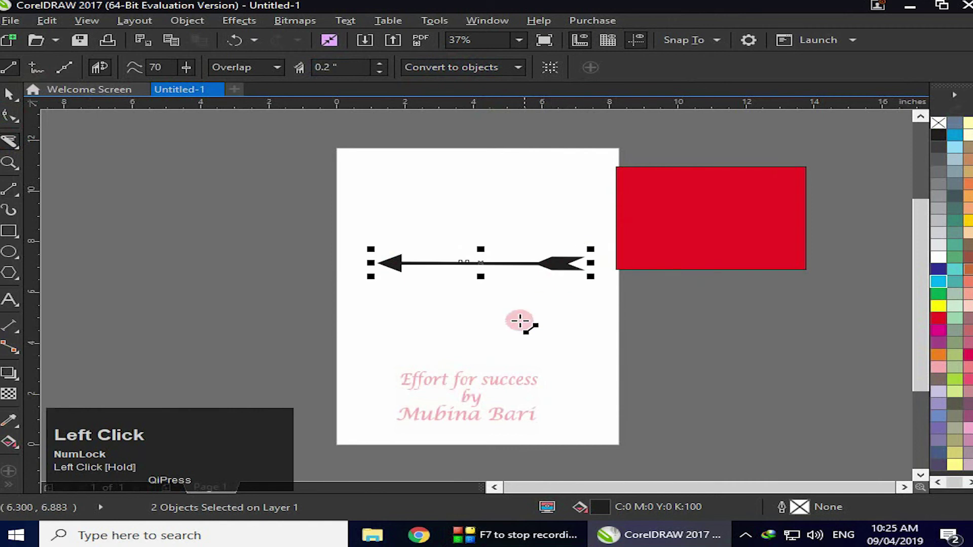
{"action": "left_click", "coordinate": [4, 95]}
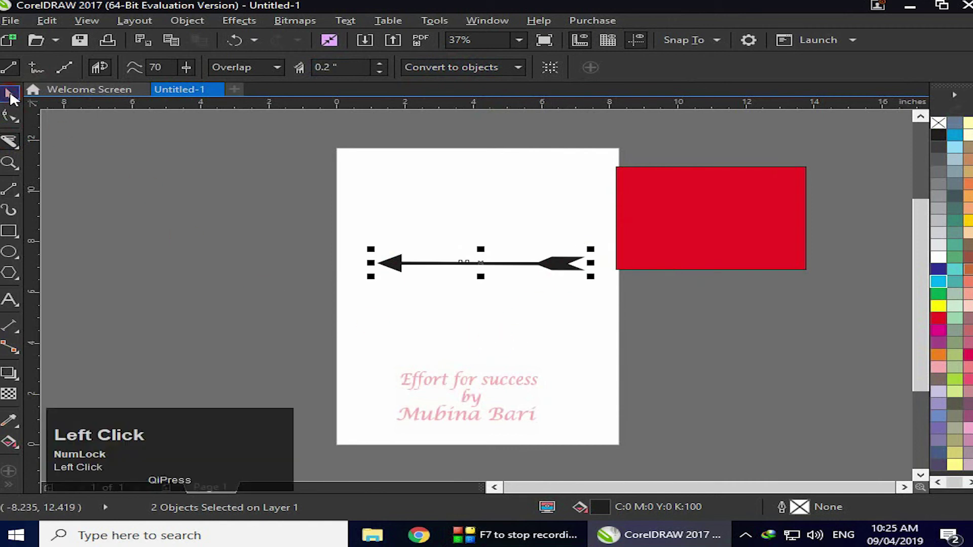
{"action": "left_click", "coordinate": [372, 308]}
{"action": "left_click_drag", "start_coordinate": [398, 262], "coordinate": [349, 265]}
{"action": "left_click_drag", "start_coordinate": [567, 265], "coordinate": [591, 285]}
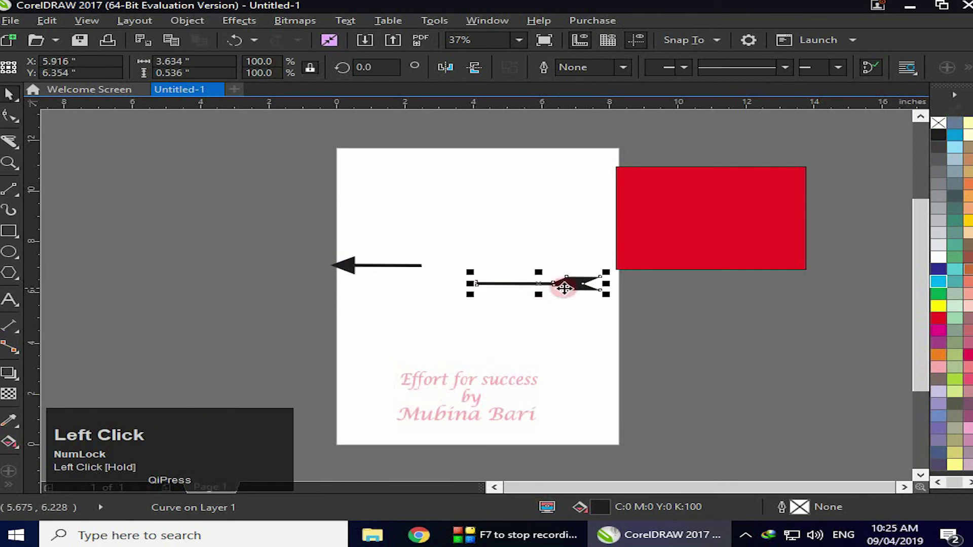
{"action": "left_click", "coordinate": [467, 350]}
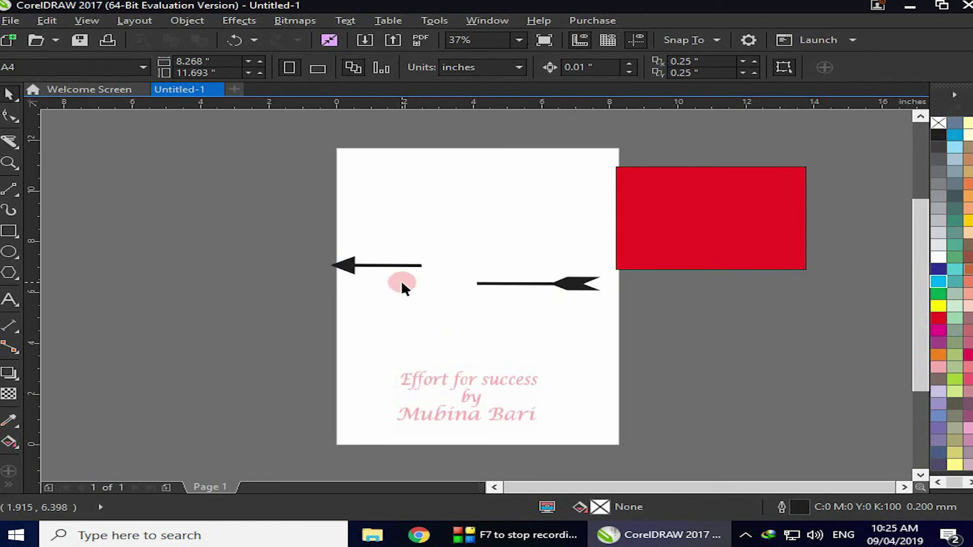
Undo back to the uncut arrow and set the Knife tool's outline option to Keep outlines.
{"action": "key", "text": "ctrl+z"}
{"action": "key", "text": "ctrl+z"}
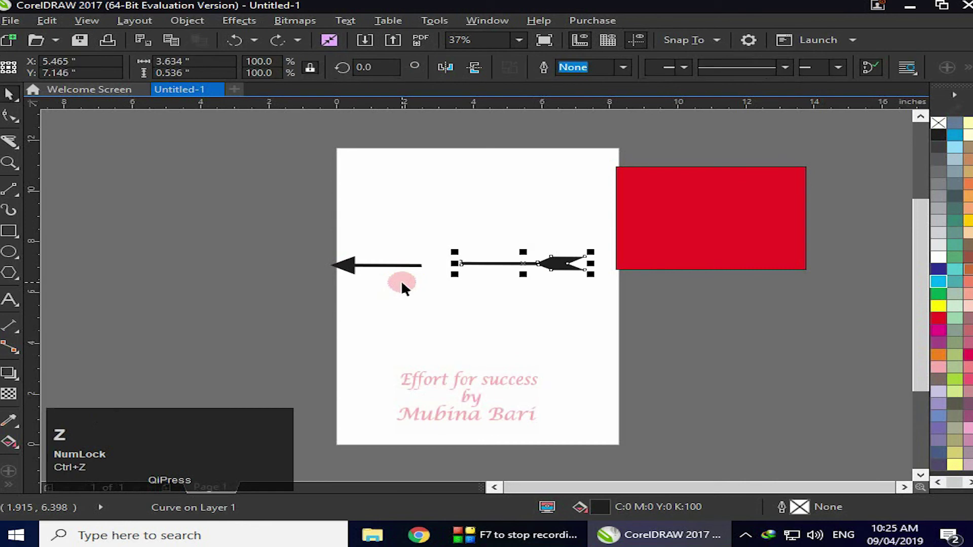
{"action": "key", "text": "ctrl+z"}
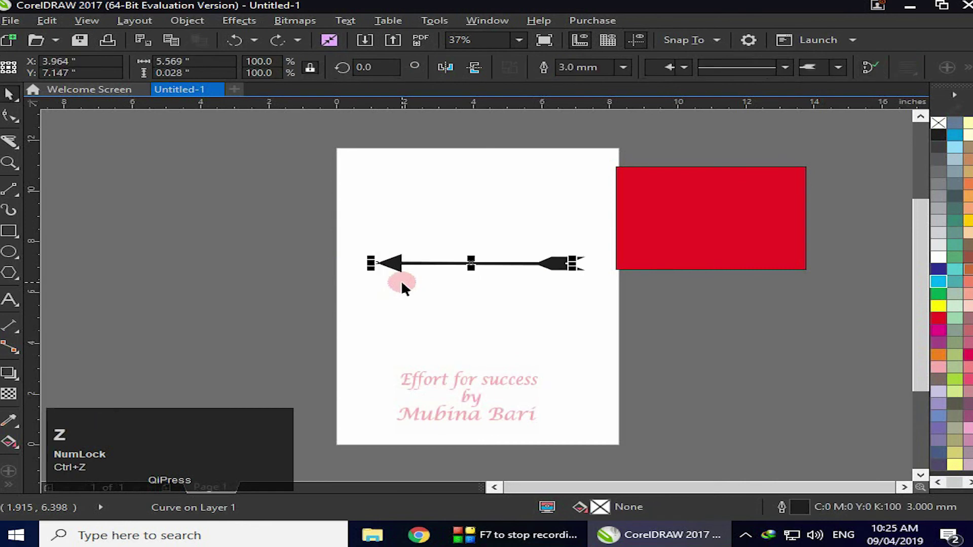
{"action": "left_click", "coordinate": [399, 305]}
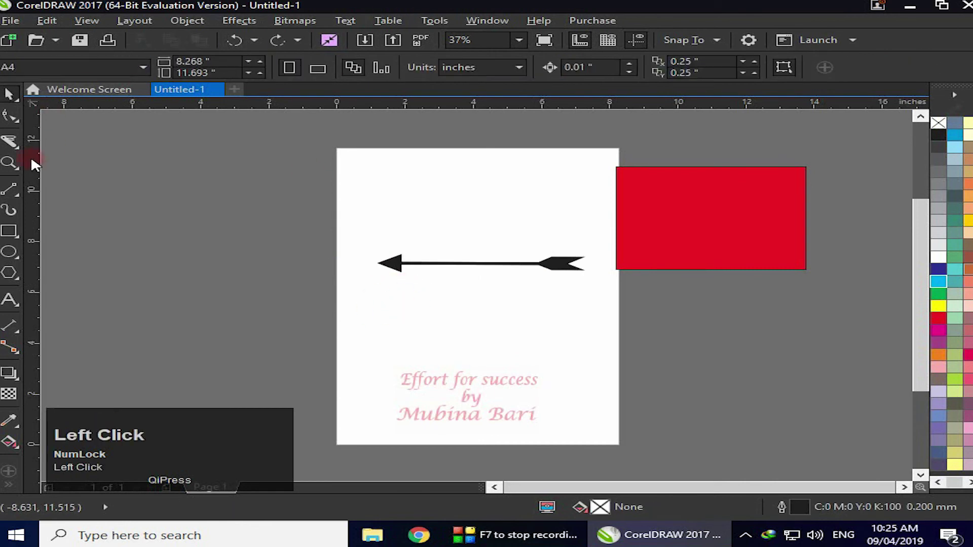
{"action": "left_click", "coordinate": [11, 140]}
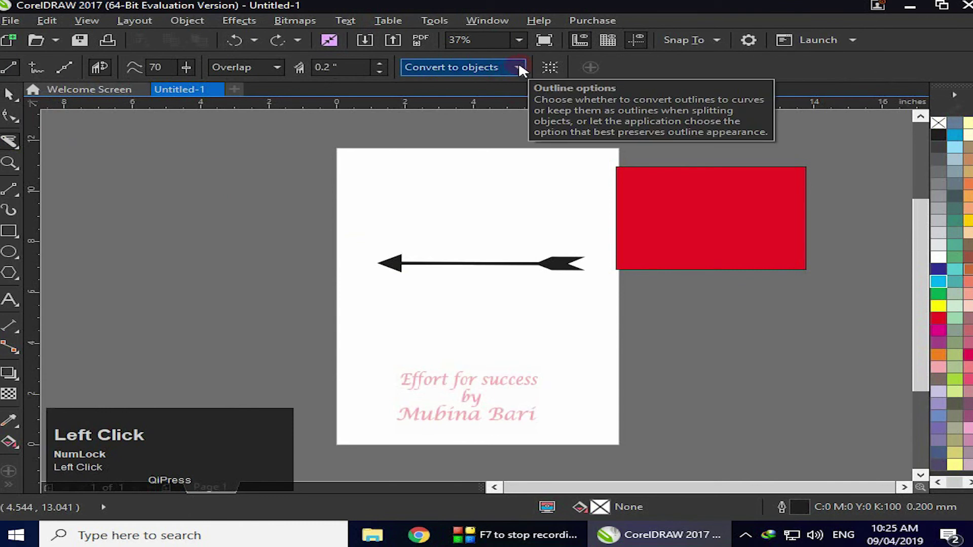
{"action": "left_click", "coordinate": [518, 67]}
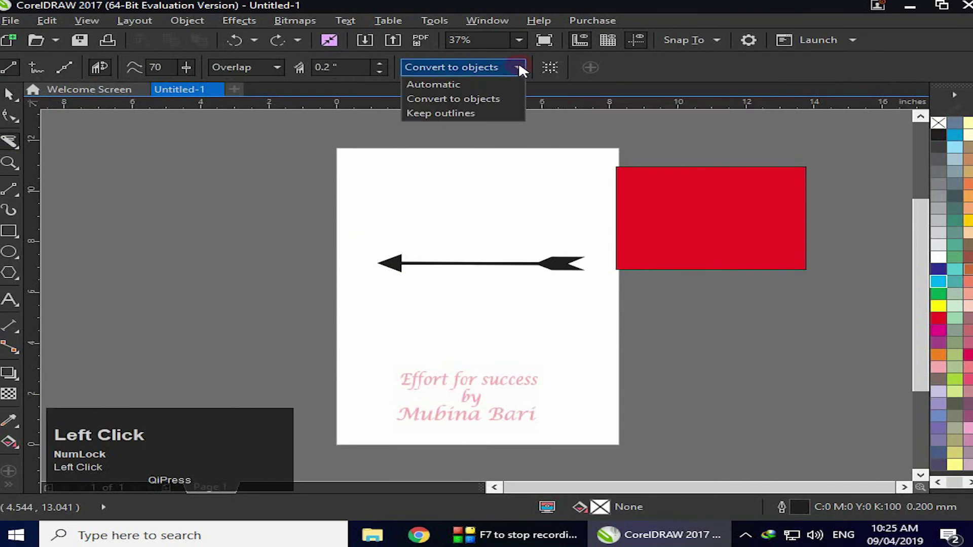
{"action": "left_click", "coordinate": [461, 112]}
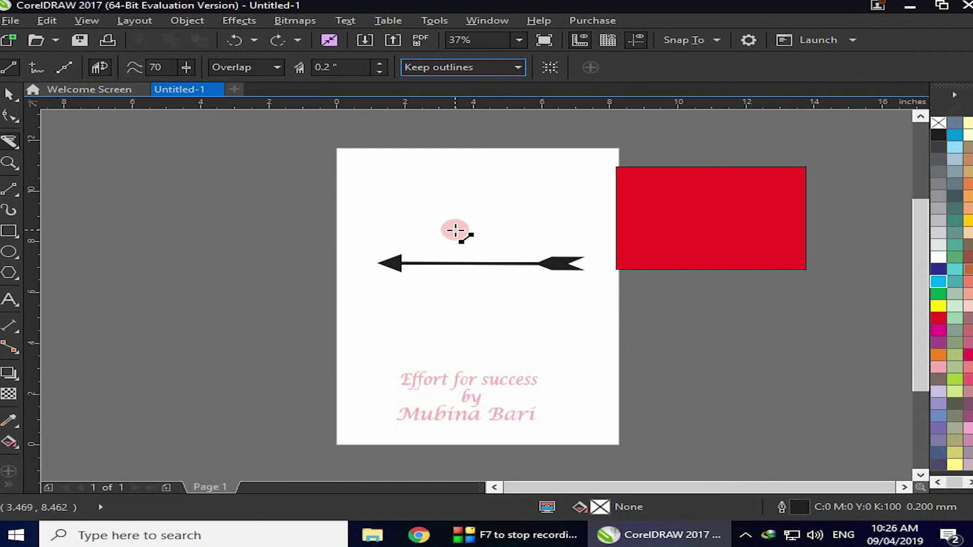
Slice the arrow diagonally across its middle with the Knife tool using Keep outlines, and move the left half away past the page's left edge.
{"action": "left_click_drag", "start_coordinate": [464, 220], "coordinate": [522, 336]}
{"action": "left_click", "coordinate": [11, 92]}
{"action": "left_click", "coordinate": [269, 321]}
{"action": "left_click_drag", "start_coordinate": [395, 263], "coordinate": [340, 260]}
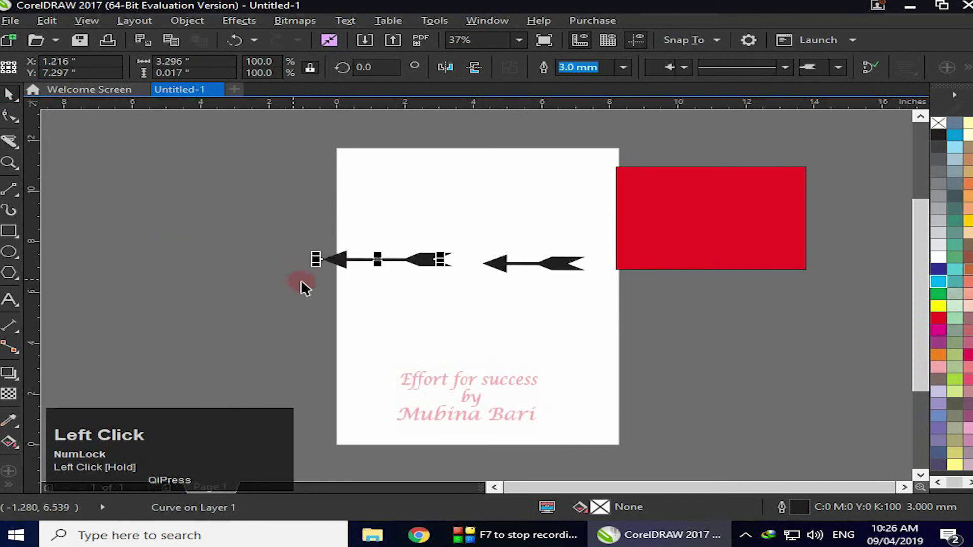
{"action": "left_click", "coordinate": [456, 303]}
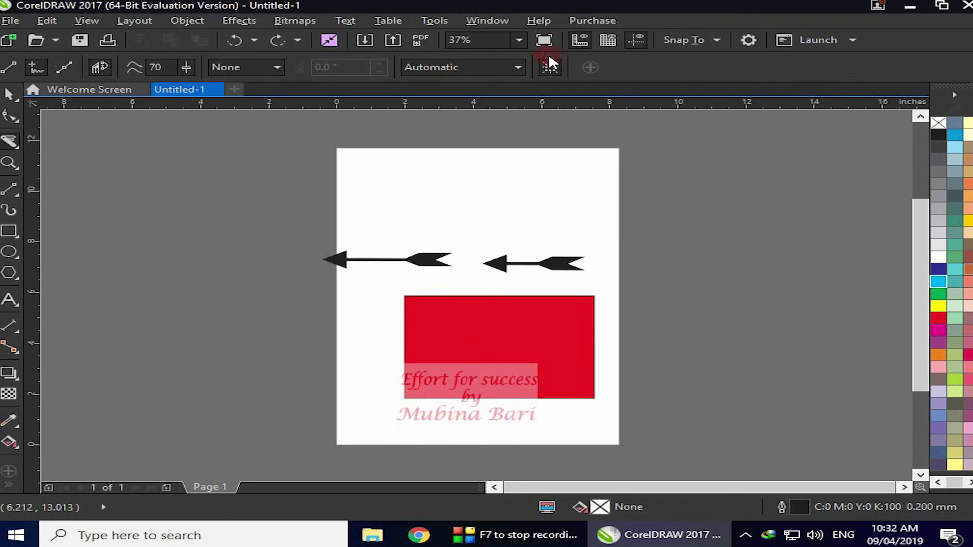
Slice the red rectangle diagonally in the Knife tool's 2-point line mode, and toggle the bounding box around the pieces on and off.
{"action": "left_click", "coordinate": [558, 64]}
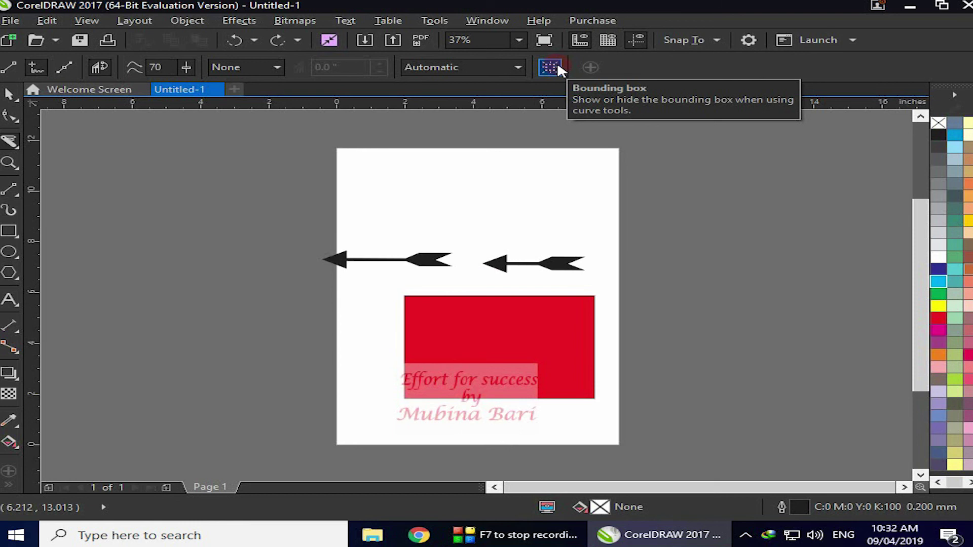
{"action": "left_click", "coordinate": [9, 68]}
{"action": "left_click_drag", "start_coordinate": [455, 288], "coordinate": [554, 430]}
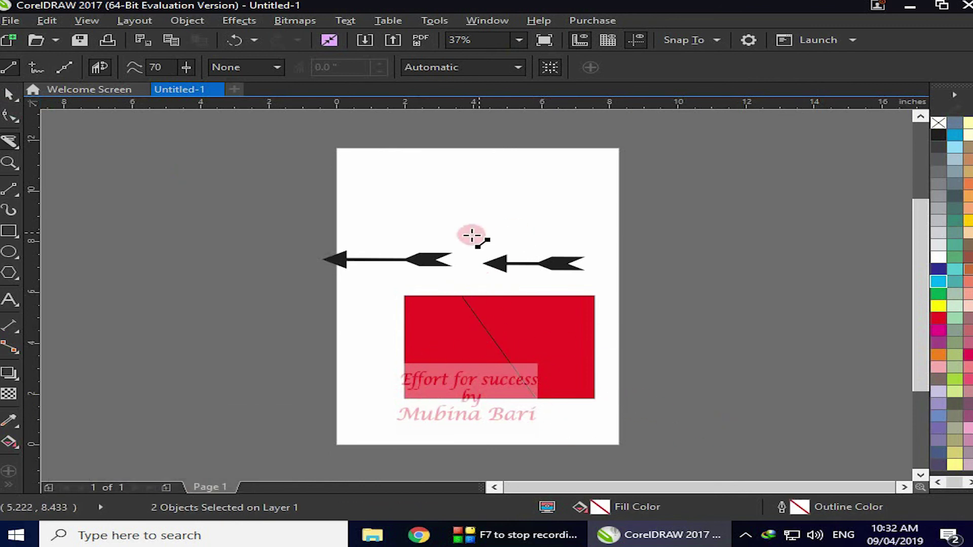
{"action": "left_click", "coordinate": [552, 65]}
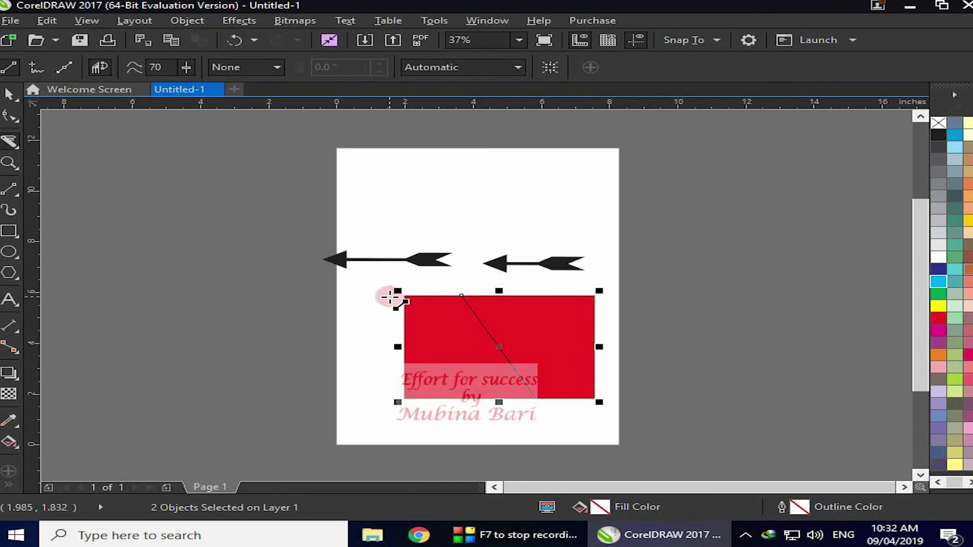
{"action": "left_click", "coordinate": [550, 68]}
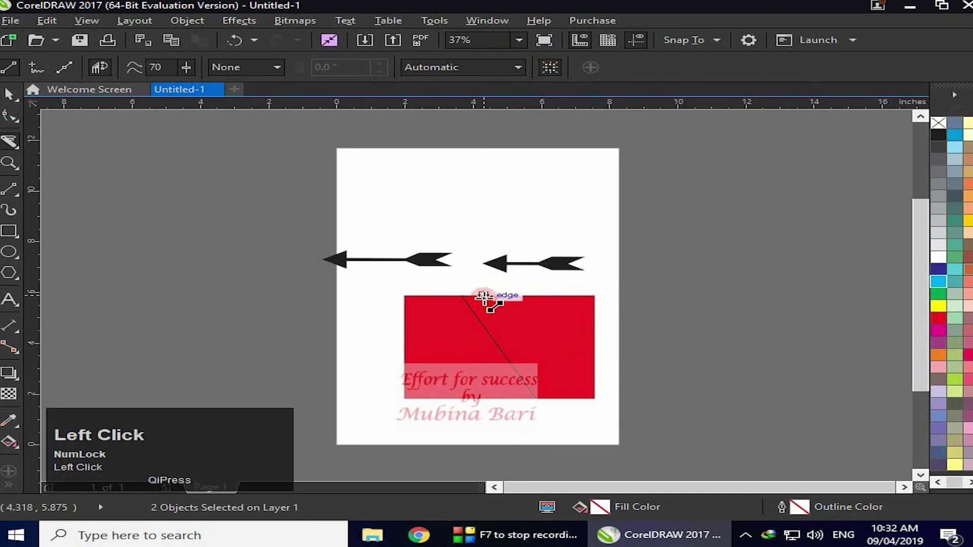